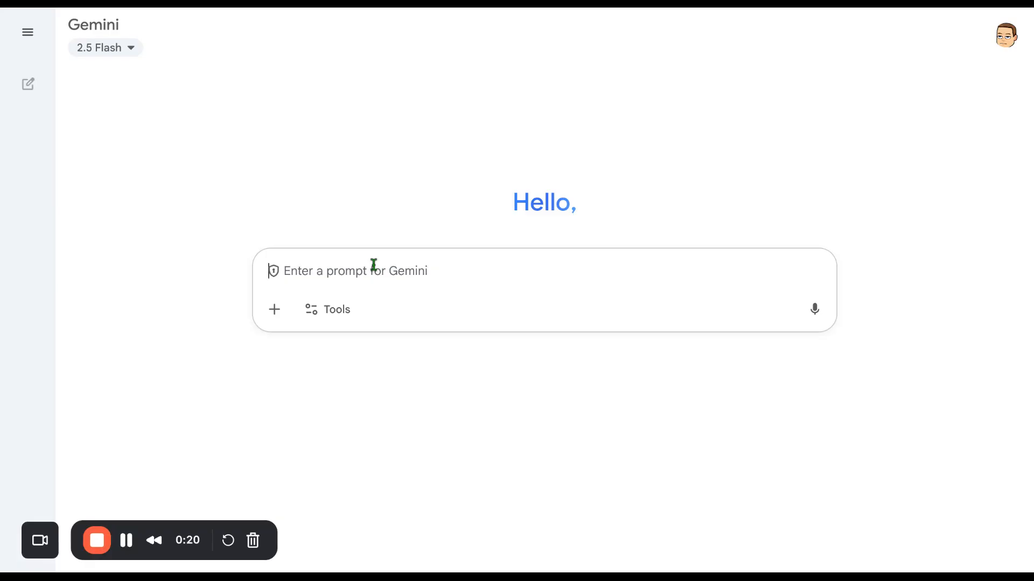
- Prompt for a rubric that assesses Minnesota ELA standards 10.1.4.2, 10.2.5.1, and 10.2.1.3 with 5 different proficiency levels
text(Create a rubric that assesses minnesota ela standards 10.1.4.2, 10.2.5.1, and 10.2.1.3. The rubric should have 5 different proficiency levels.)
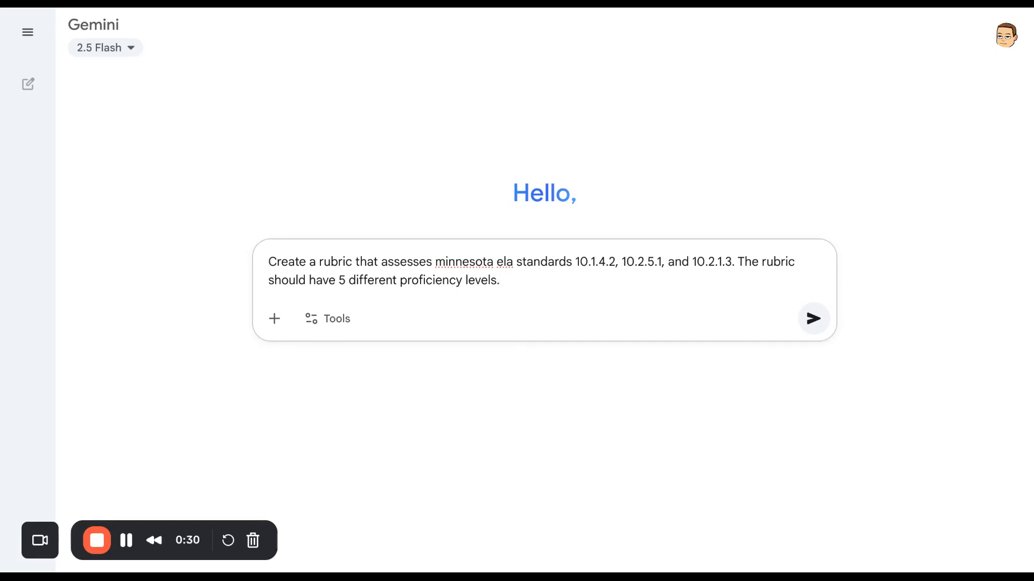
click(814, 319)
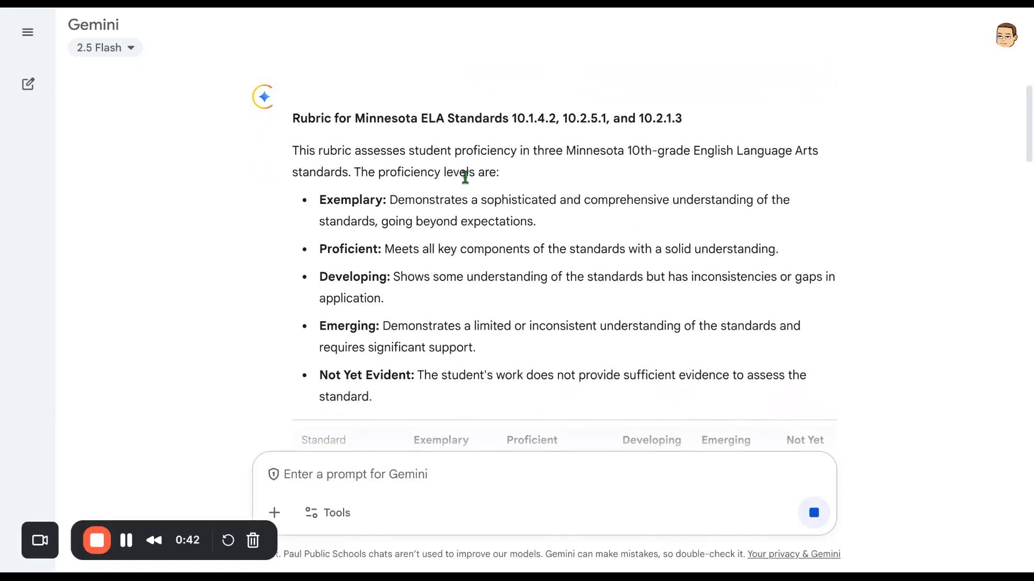
- Review the generated rubric's proficiency level definitions and the descriptors for all three standards
scroll(578, 292, down, 1)
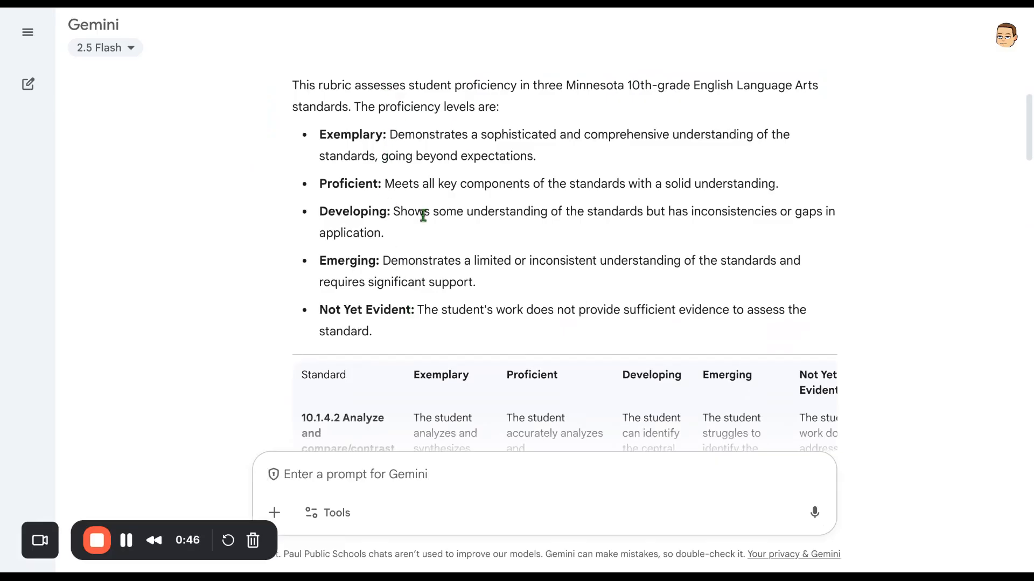
scroll(513, 242, down, 2)
scroll(509, 232, up, 1)
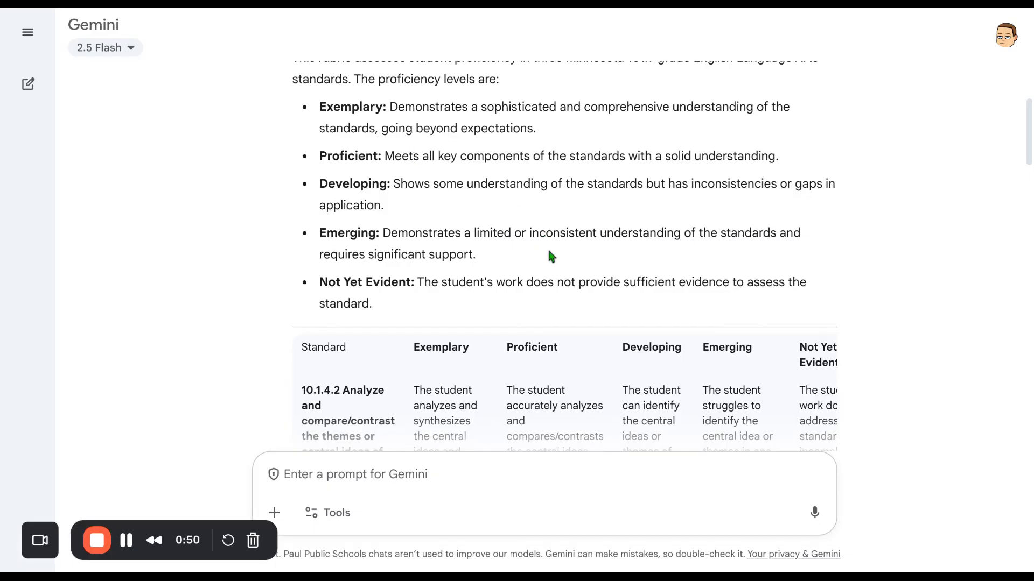
scroll(549, 261, down, 2)
scroll(549, 256, down, 5)
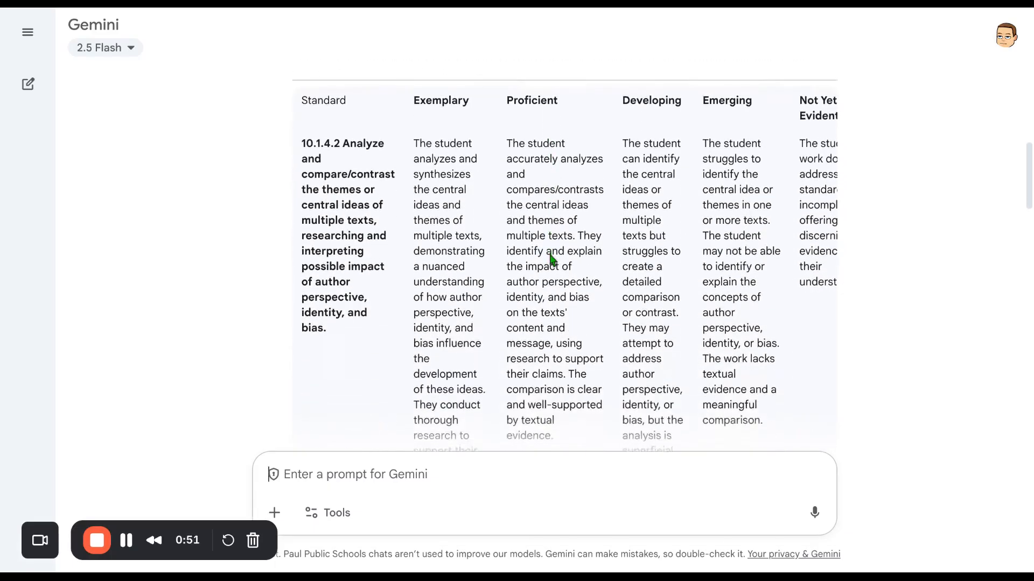
scroll(568, 255, down, 11)
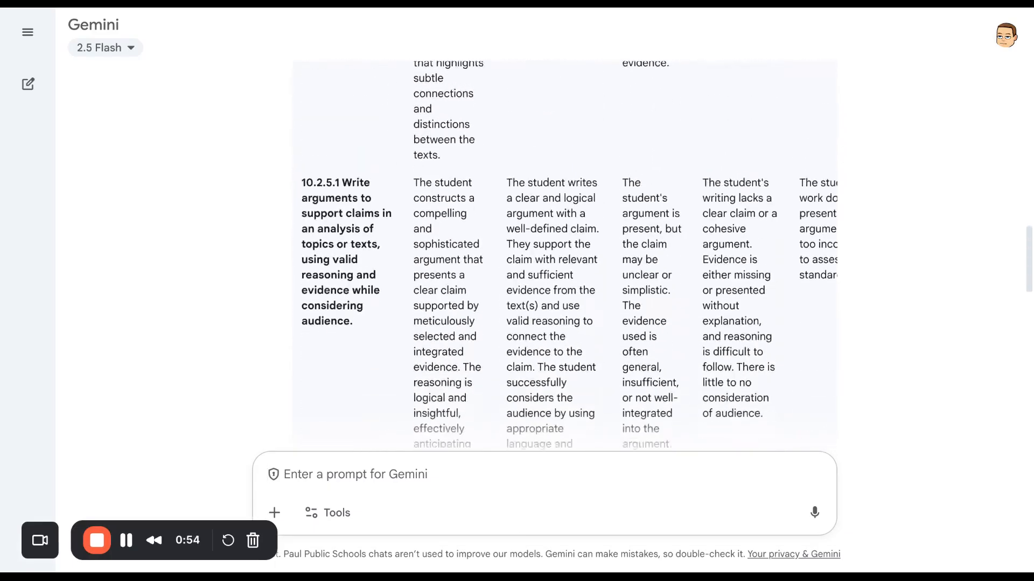
scroll(564, 255, down, 8)
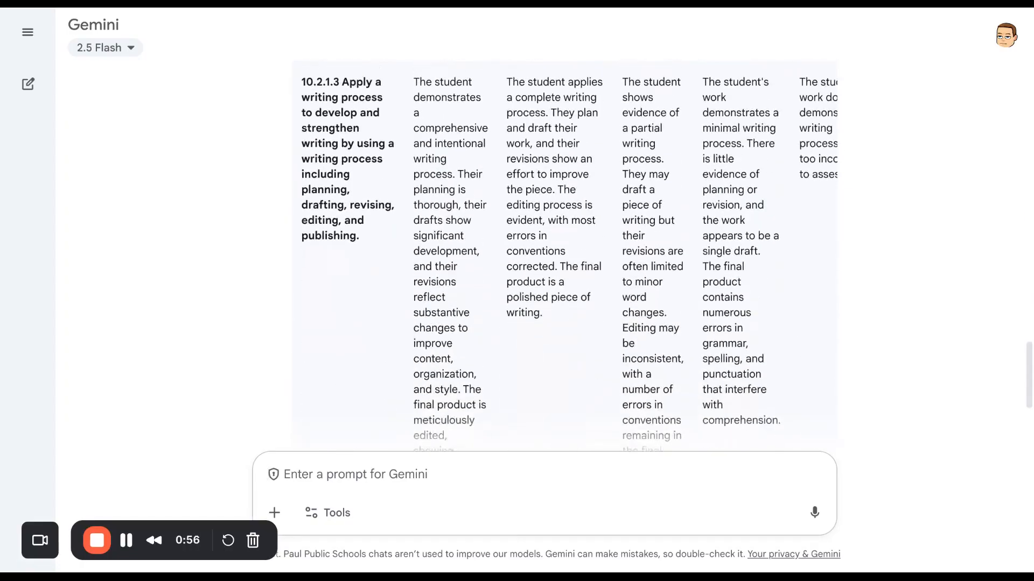
scroll(564, 255, down, 2)
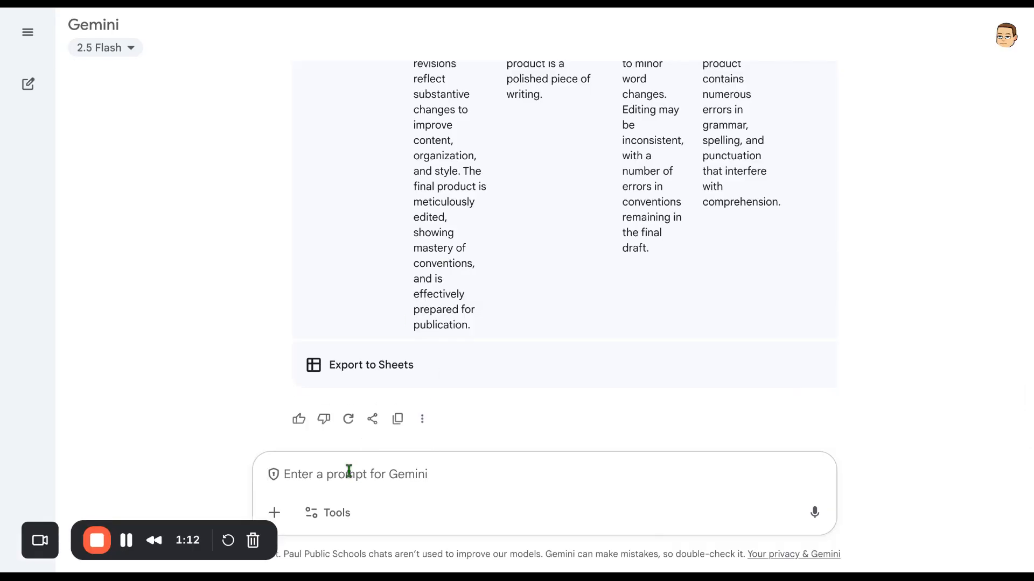
- Request a revision with the standards down the left side and proficiency levels across the top
text(revise with the standards down the left side and proficiency levels across the top)
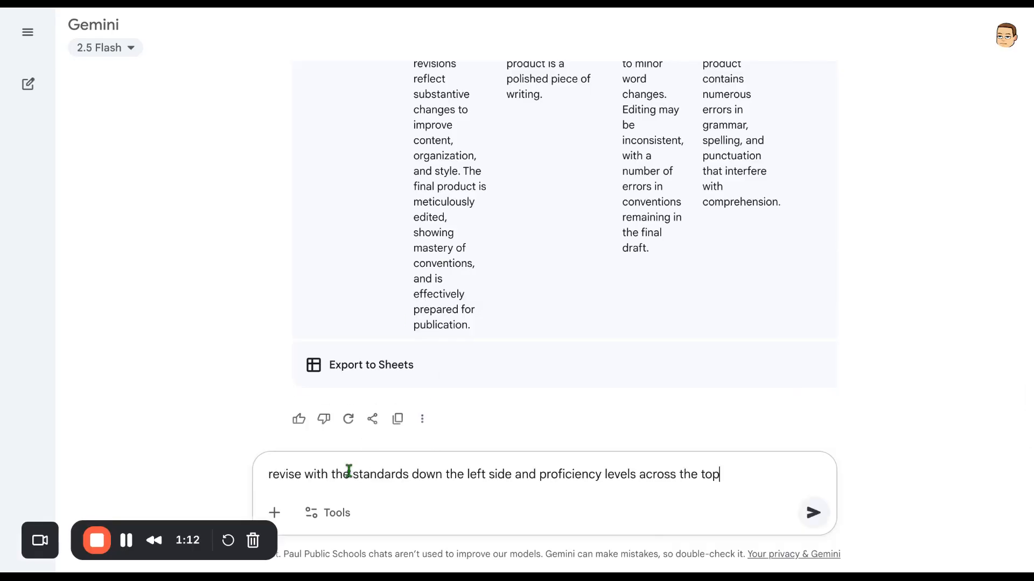
click(814, 513)
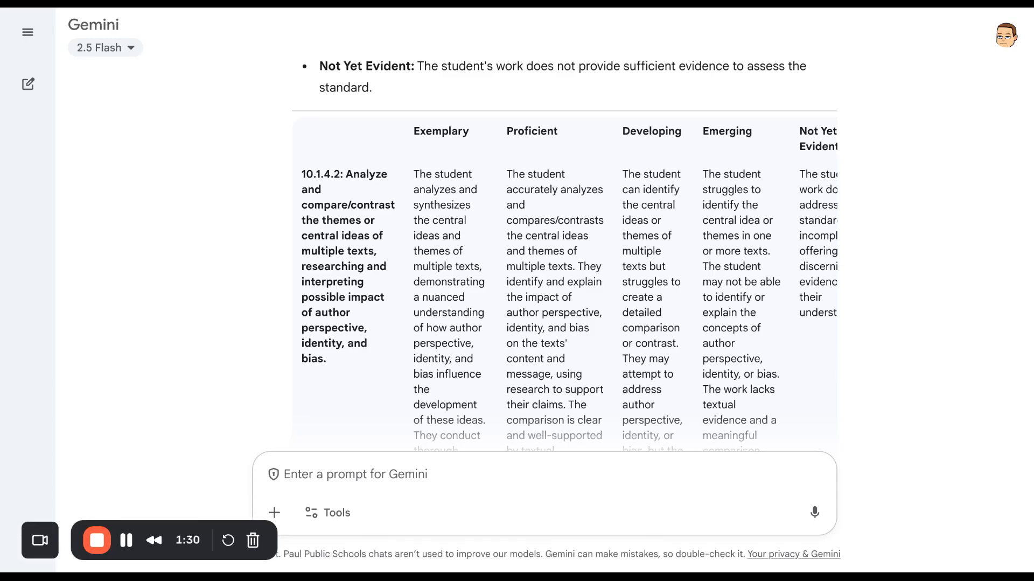
- Request that the proficiency language be revised with exceeds, proficient, developing, beginning, insufficient evidence
text(revise the proficiency language with exceeds, proficient, developing, beginning, insufficient evidence)
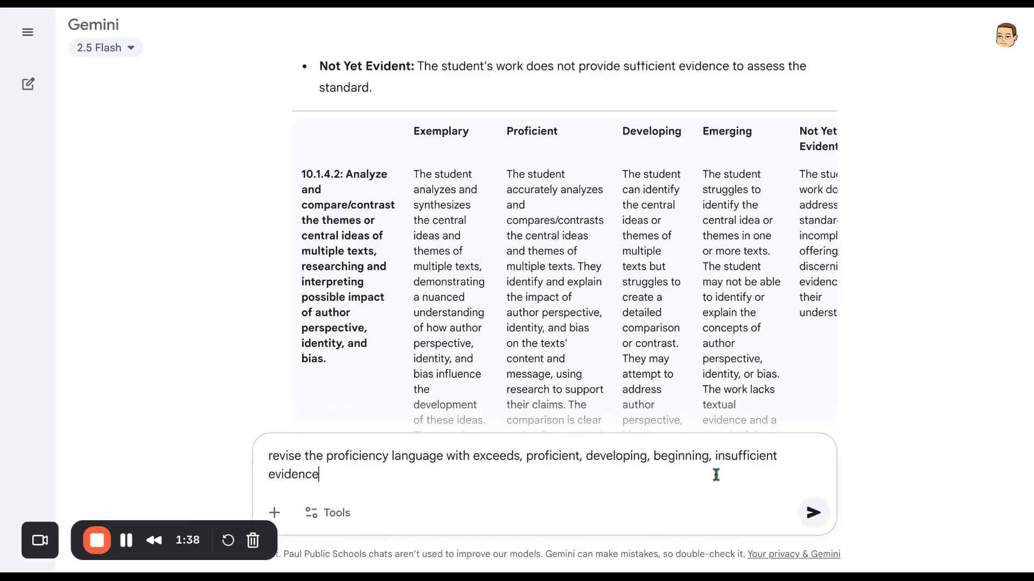
click(814, 513)
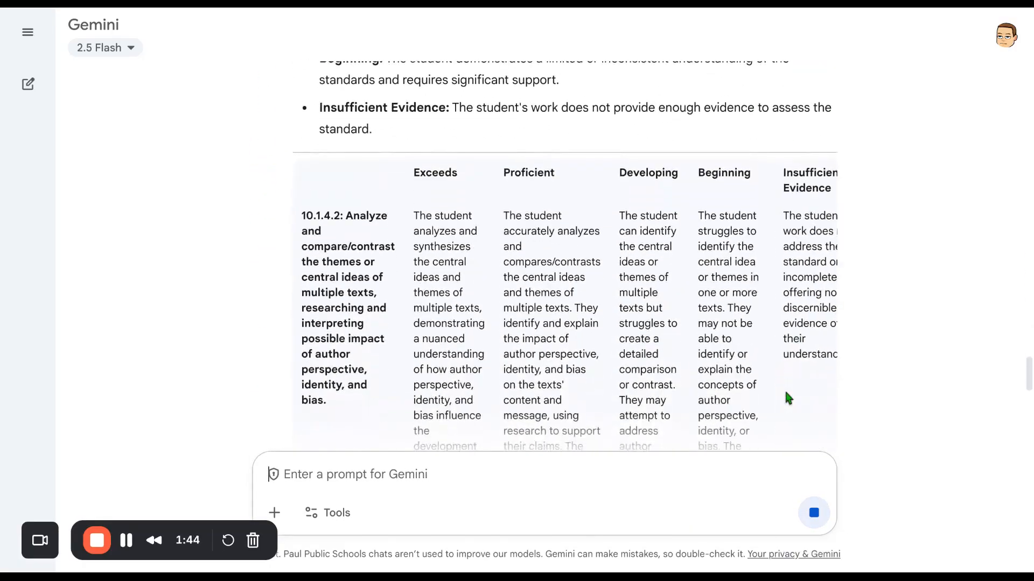
- Check the revised rubric's proficiency columns and read through the descriptors for each standard
scroll(647, 184, right, 1)
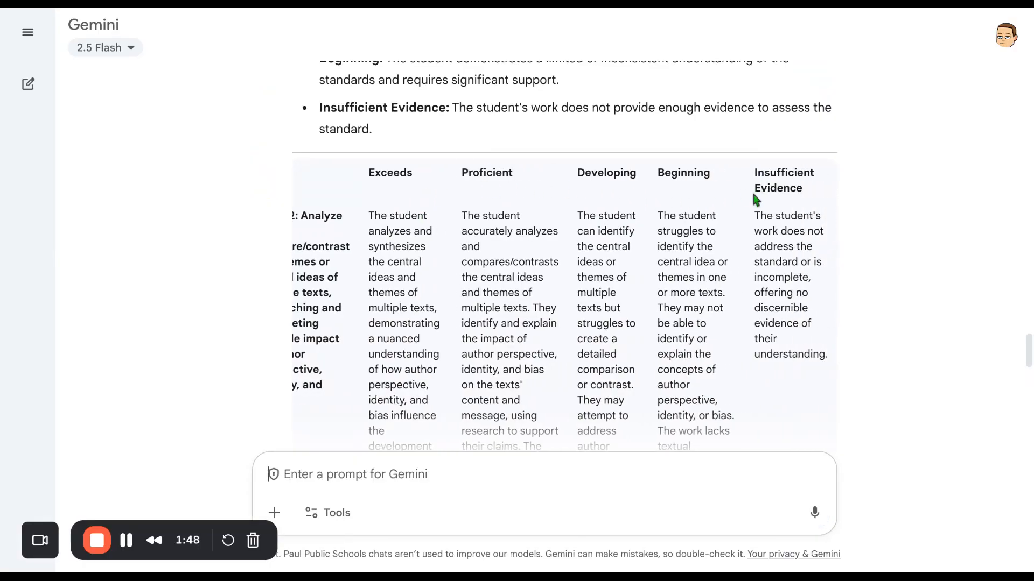
scroll(492, 218, left, 1)
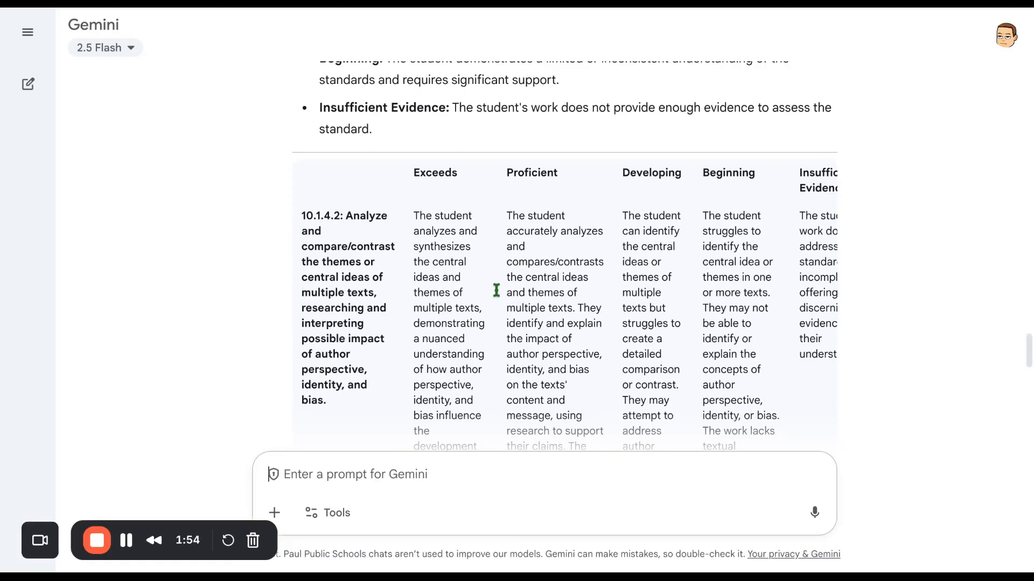
scroll(539, 305, down, 5)
scroll(540, 306, down, 6)
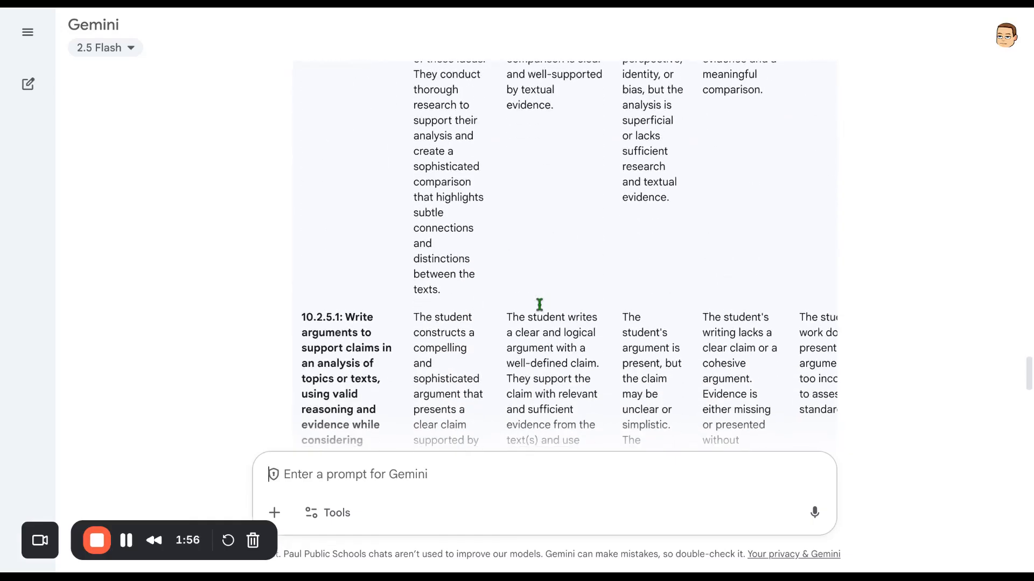
scroll(539, 305, up, 6)
scroll(539, 305, up, 5)
scroll(539, 305, down, 15)
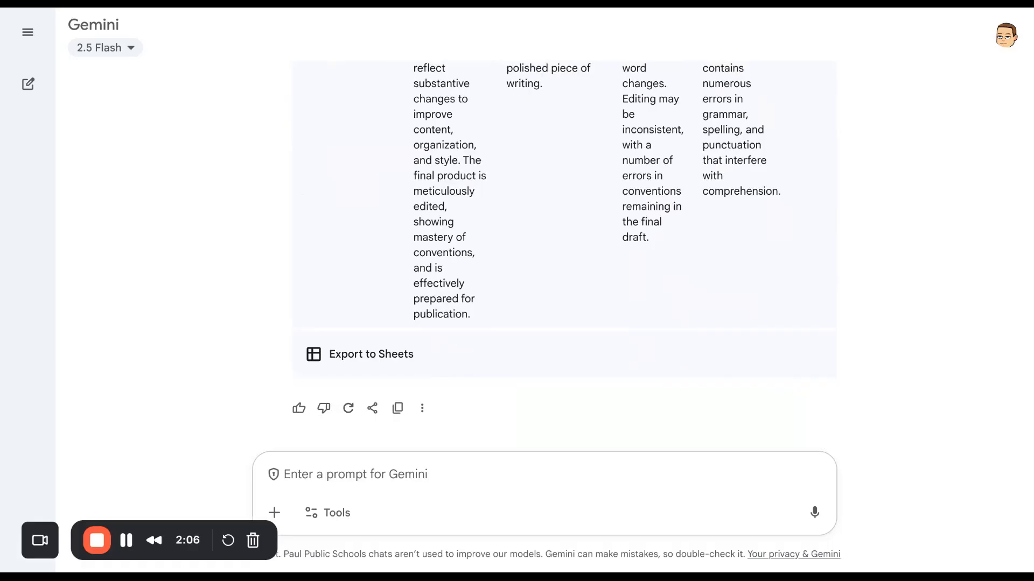
- Request descriptors that begin with affirmative "I can" statements and are appropriate for 10th grade English language learners
text(Revise the descriptors to begin with affirmative "I can" statements and appropriate for 10th grade english language learners)
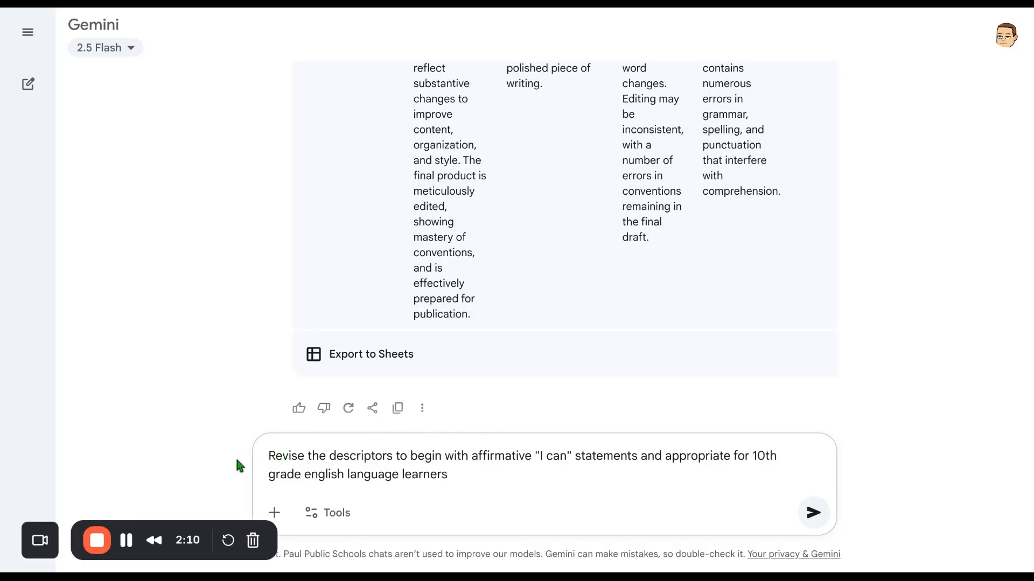
click(813, 513)
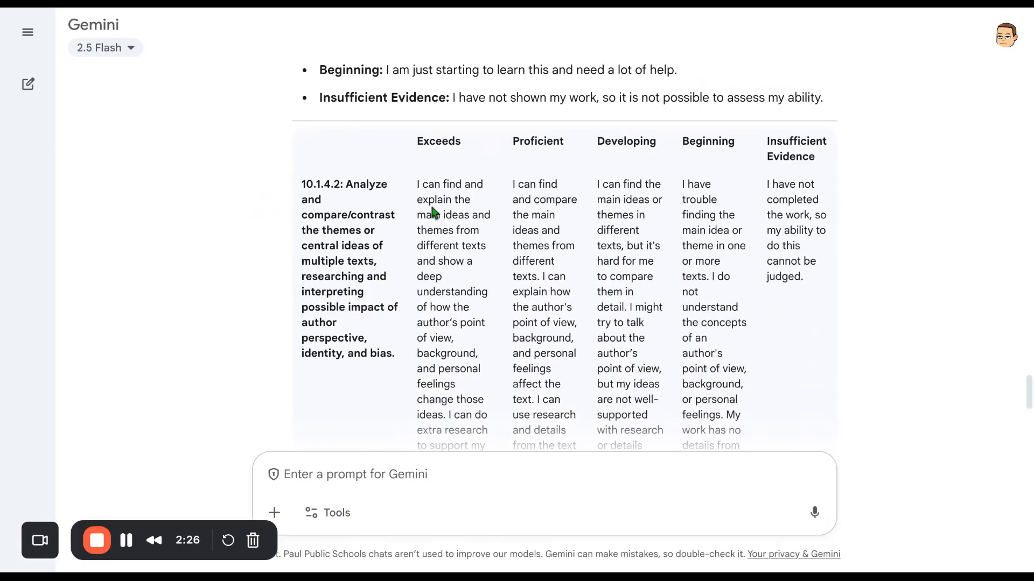
- Review the "I can" descriptors and request a revision reducing their word count by 50%
scroll(583, 296, down, 1)
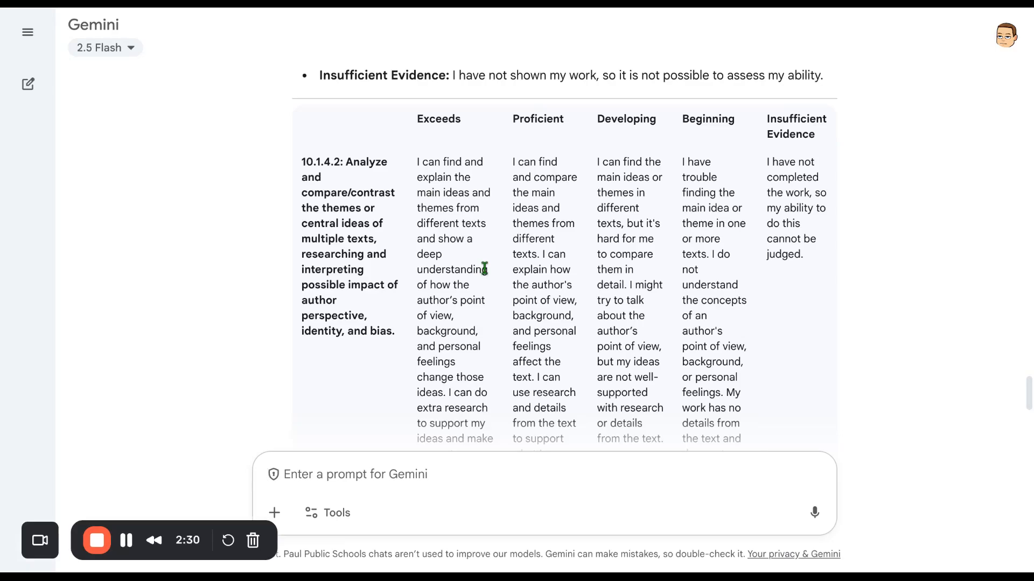
scroll(509, 276, down, 3)
scroll(509, 277, down, 9)
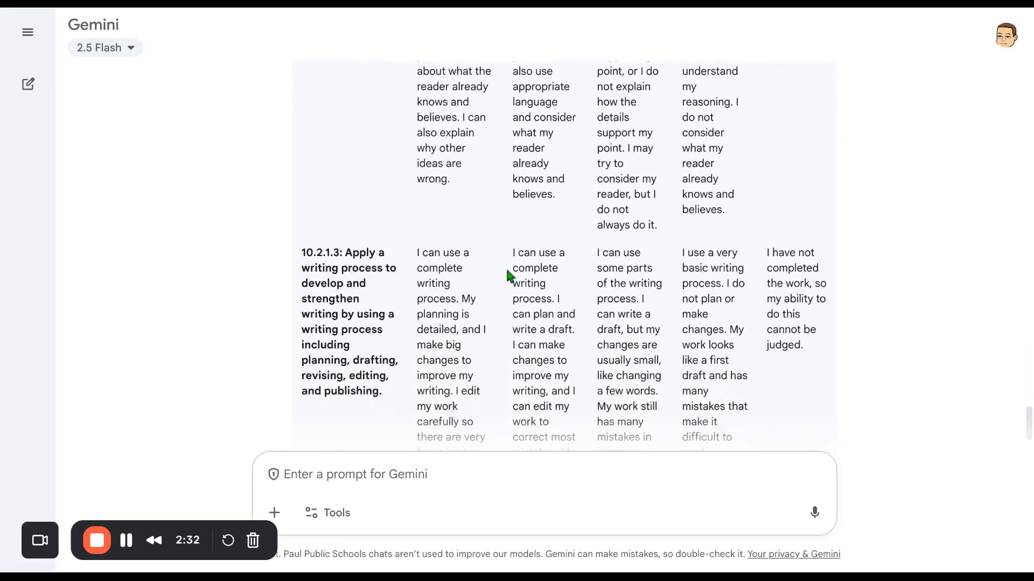
scroll(564, 253, down, 1)
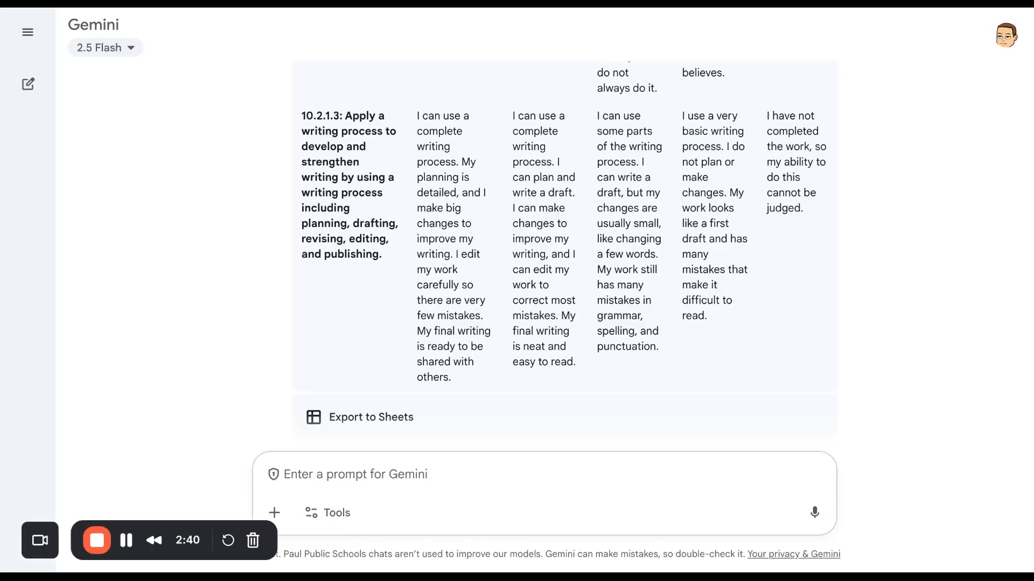
text(revise the descriptors by reducing the word count by 50%)
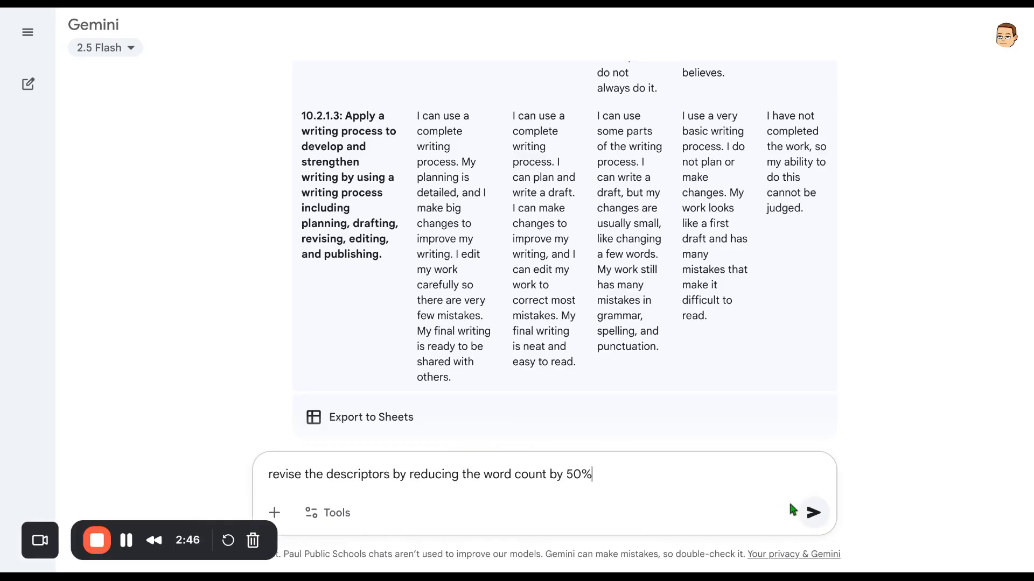
click(814, 512)
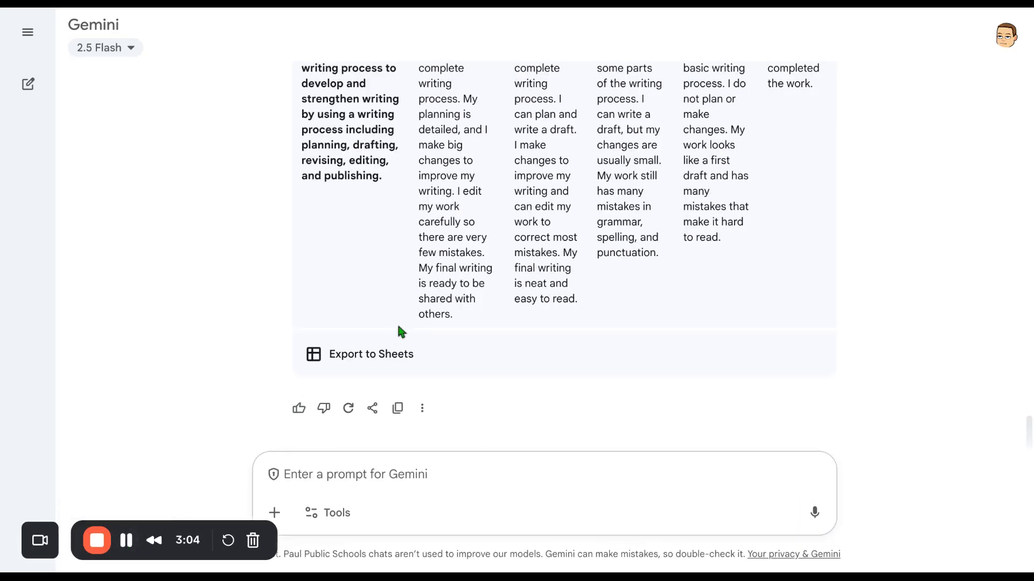
- Review the shortened descriptors and request a revision reducing their word count by another 25%
scroll(818, 192, up, 8)
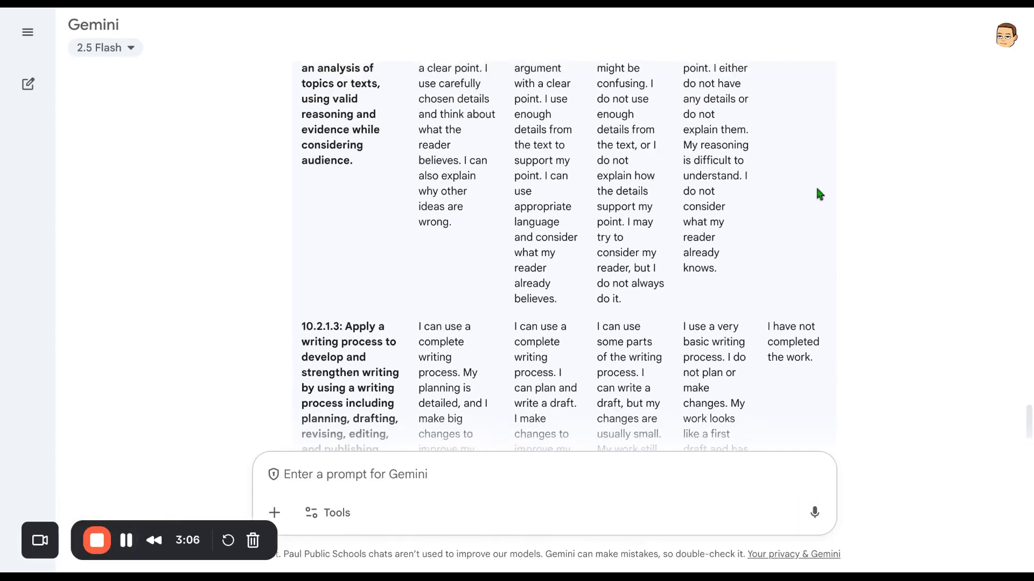
scroll(560, 256, up, 5)
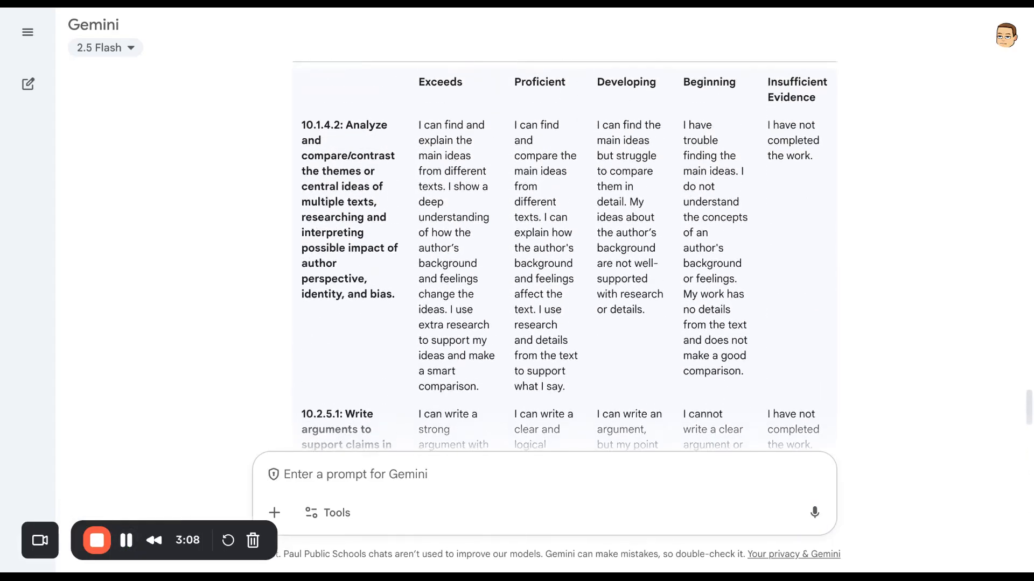
scroll(564, 256, down, 10)
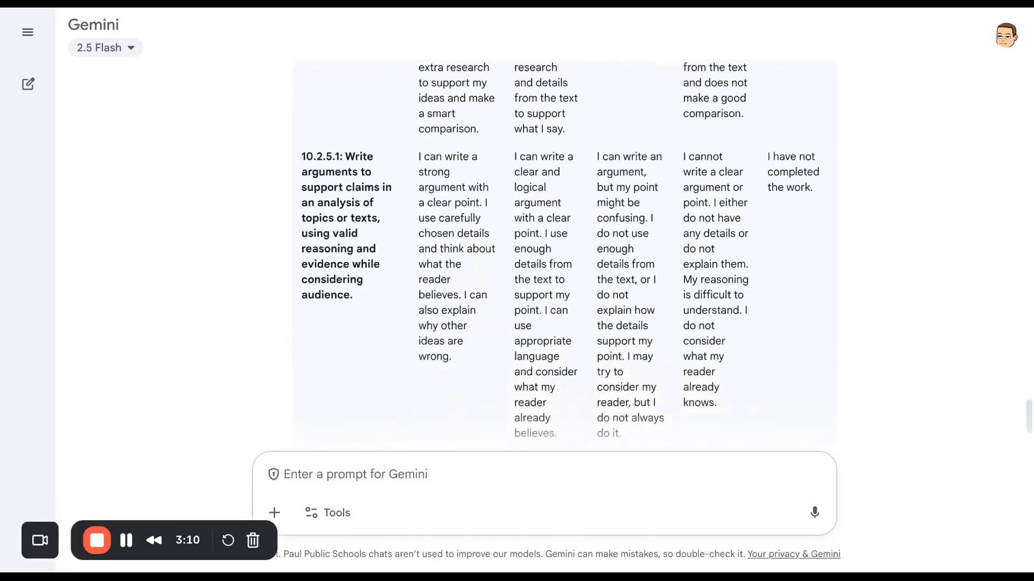
scroll(568, 331, down, 3)
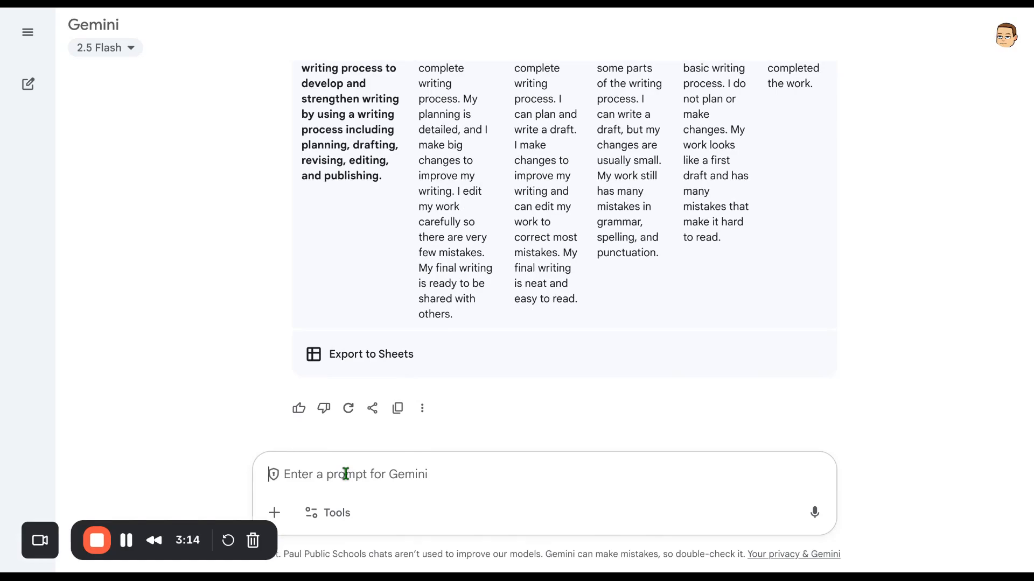
text(Revise the descriptors by reducing the word count by another 25%)
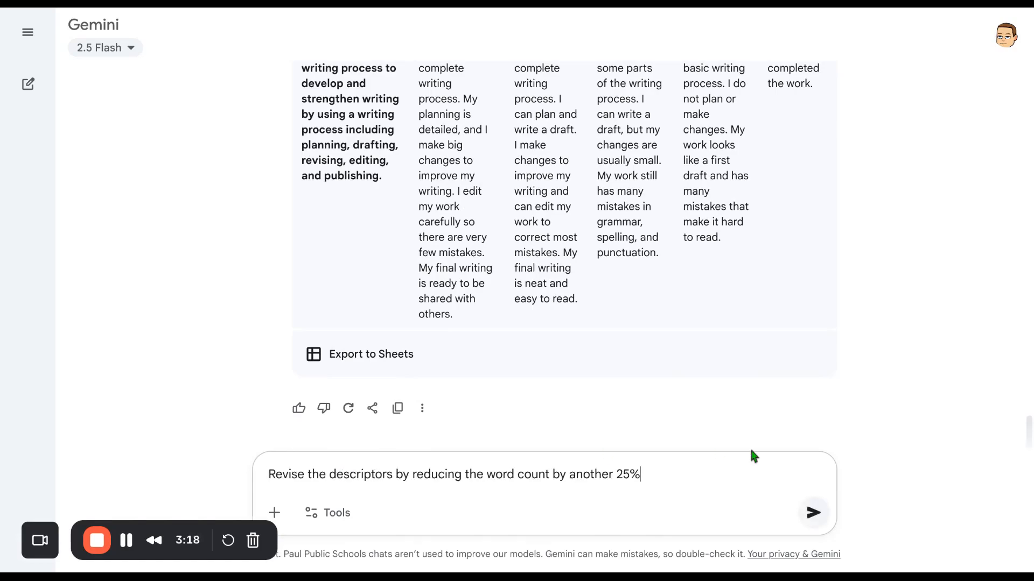
click(814, 514)
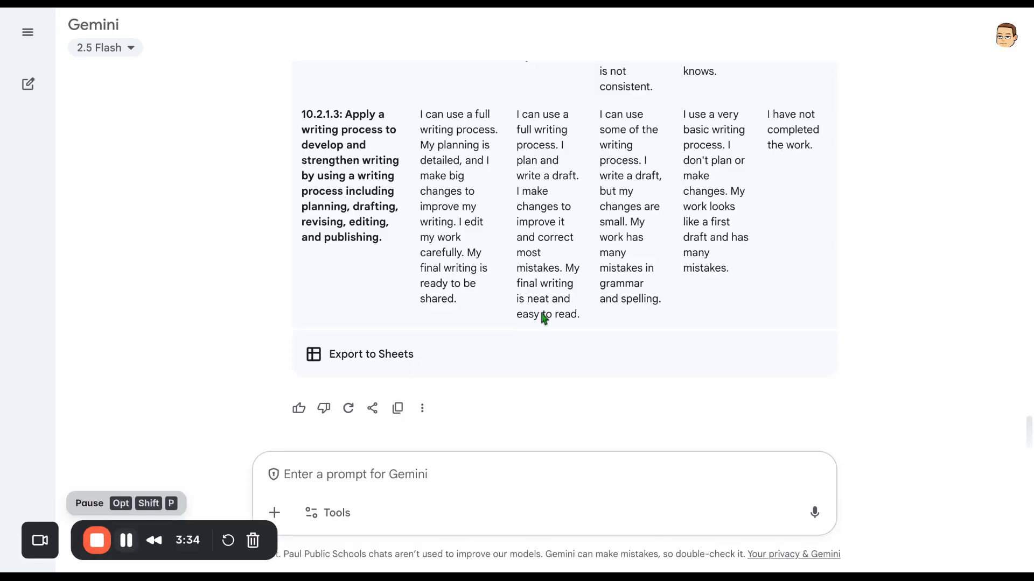
- Review the latest condensed rubric and export its table to Google Sheets
scroll(643, 278, up, 3)
scroll(642, 278, up, 2)
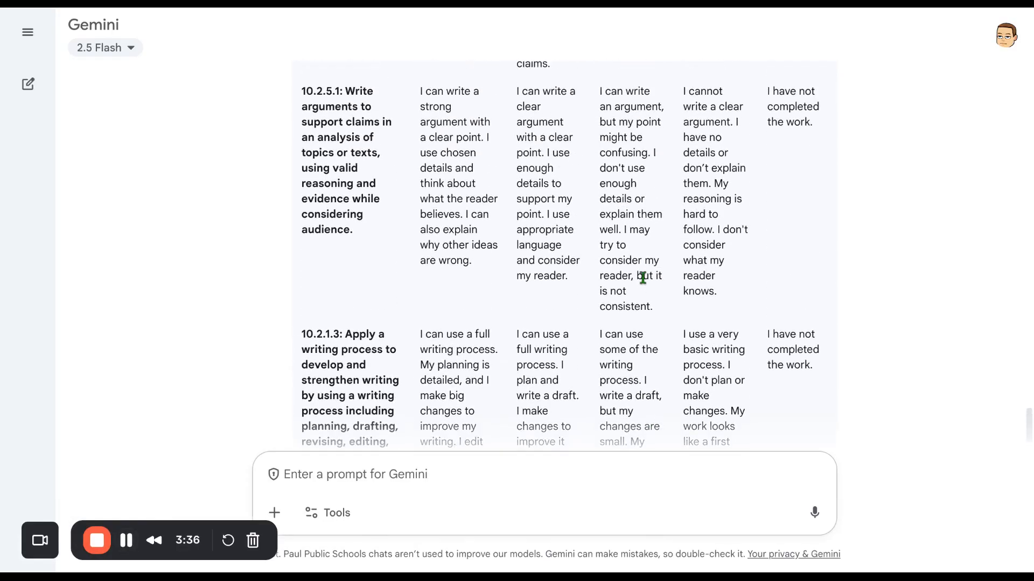
scroll(495, 232, up, 1)
scroll(454, 180, up, 1)
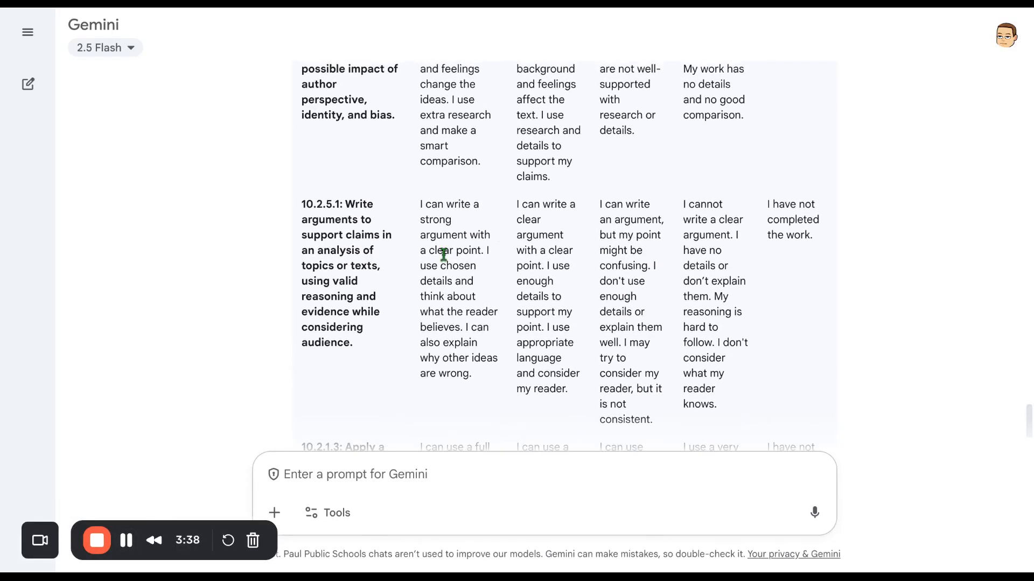
scroll(479, 322, up, 2)
scroll(478, 322, down, 8)
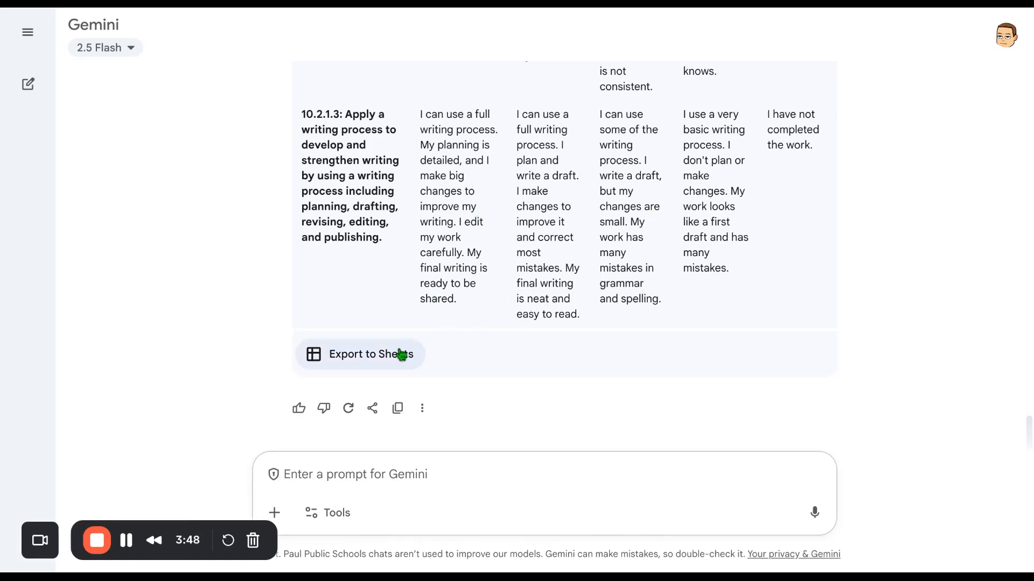
click(355, 364)
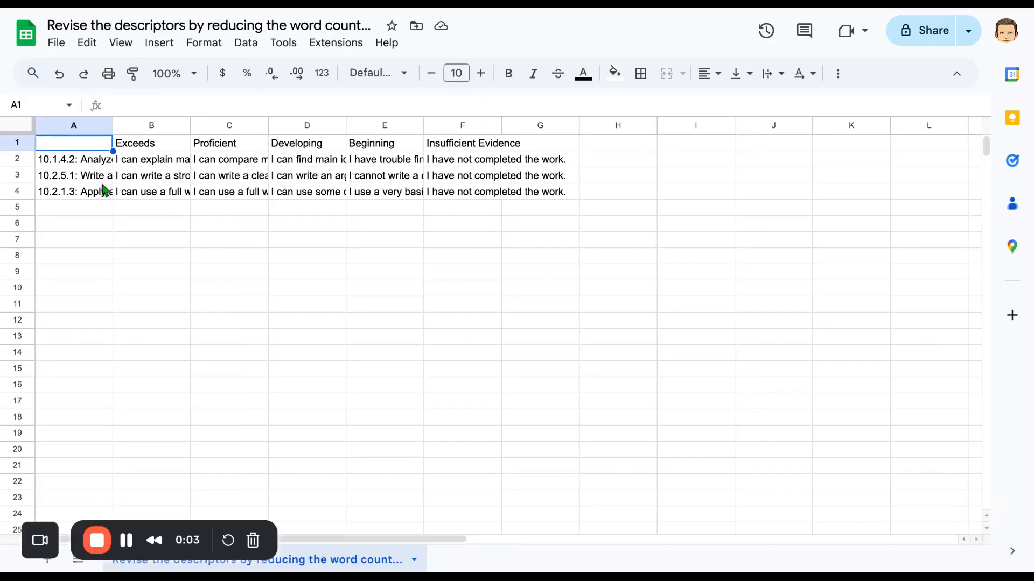
- Apply text wrapping to all cells of the sheet so the full rubric text fits its columns
click(17, 129)
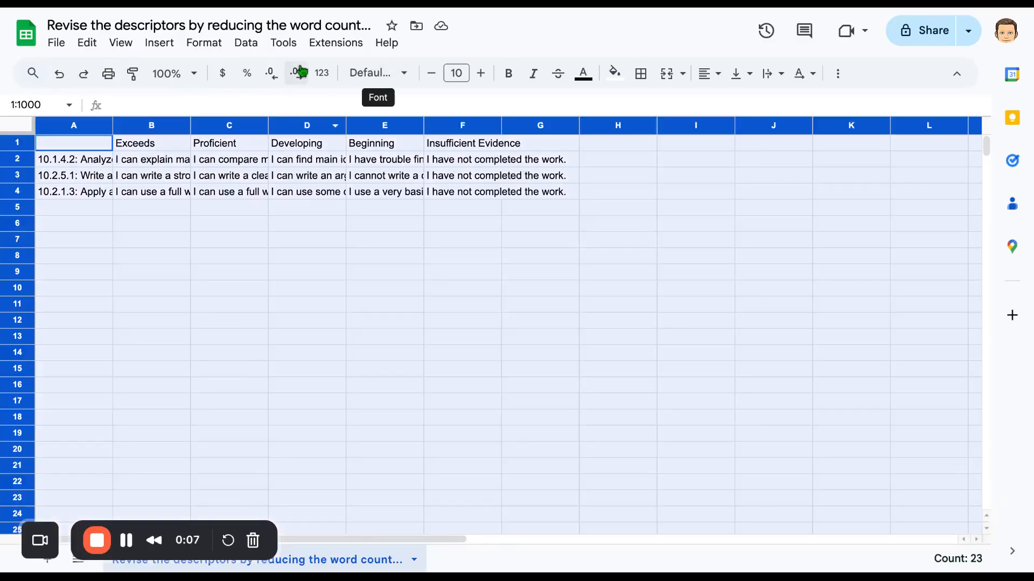
click(220, 48)
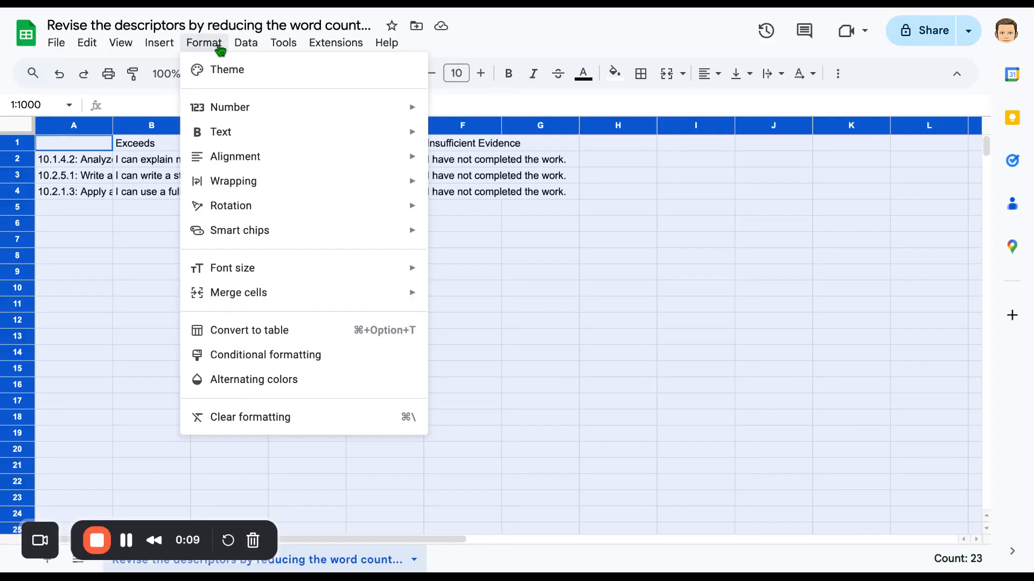
mouse_move(274, 191)
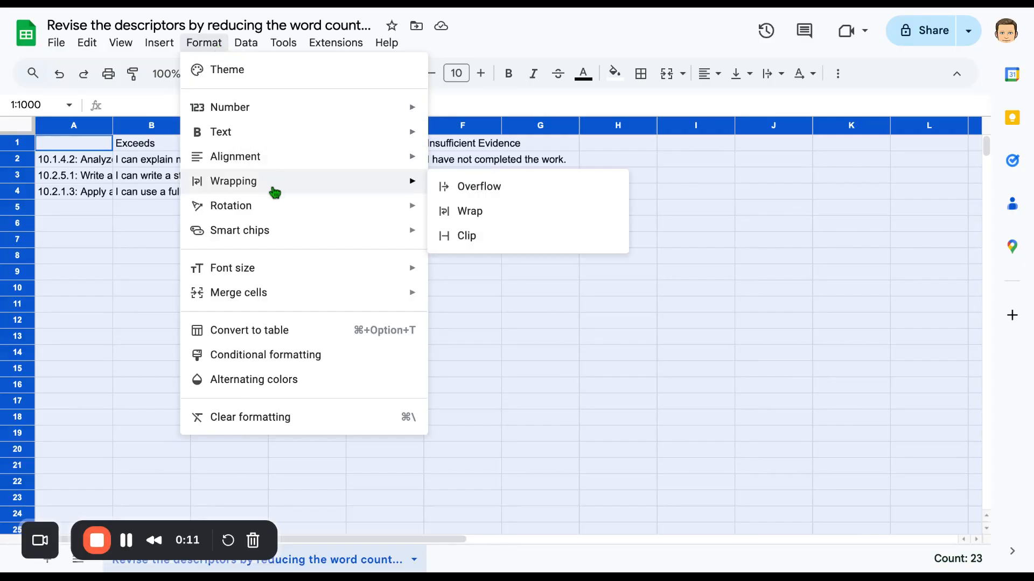
click(493, 217)
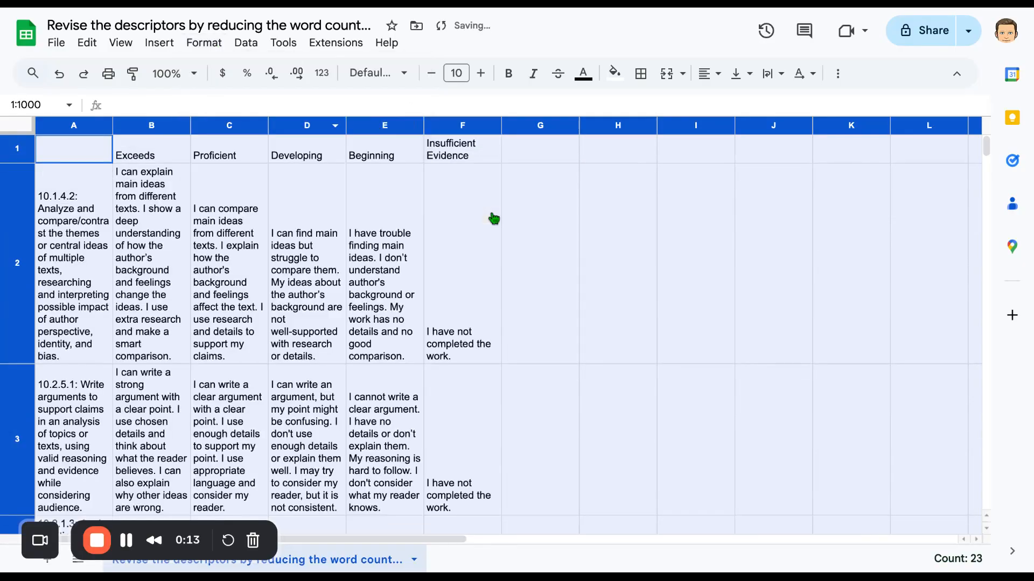
click(605, 306)
- Review the wrapped descriptors for all three standards in the rubric
scroll(612, 365, down, 1)
scroll(613, 369, up, 1)
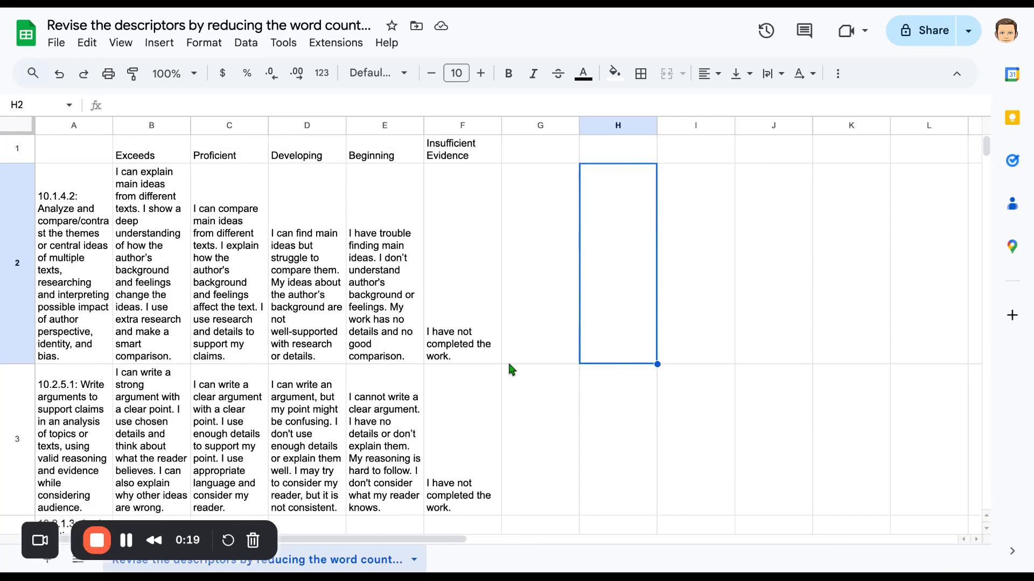
scroll(511, 364, down, 1)
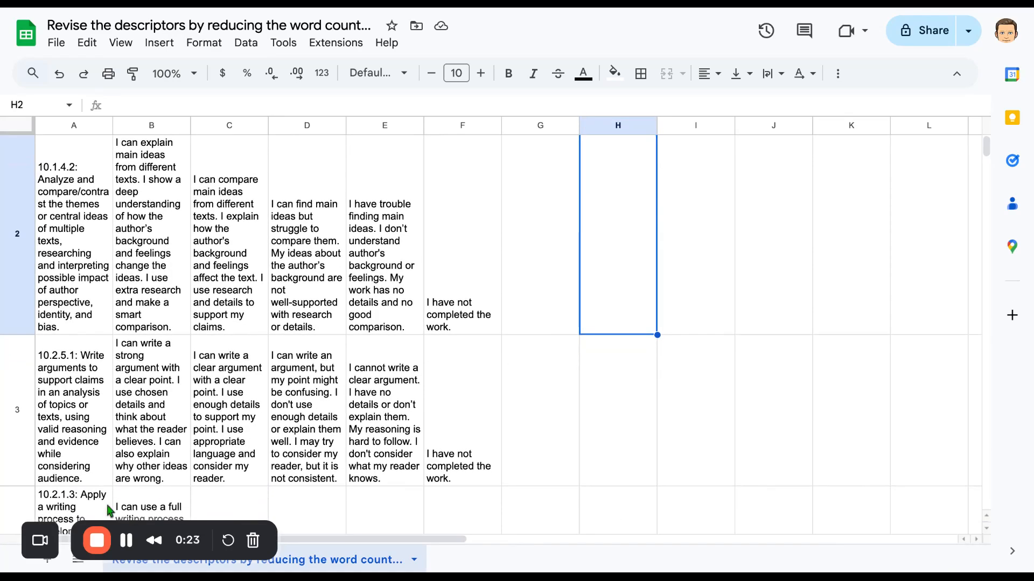
scroll(122, 539, up, 1)
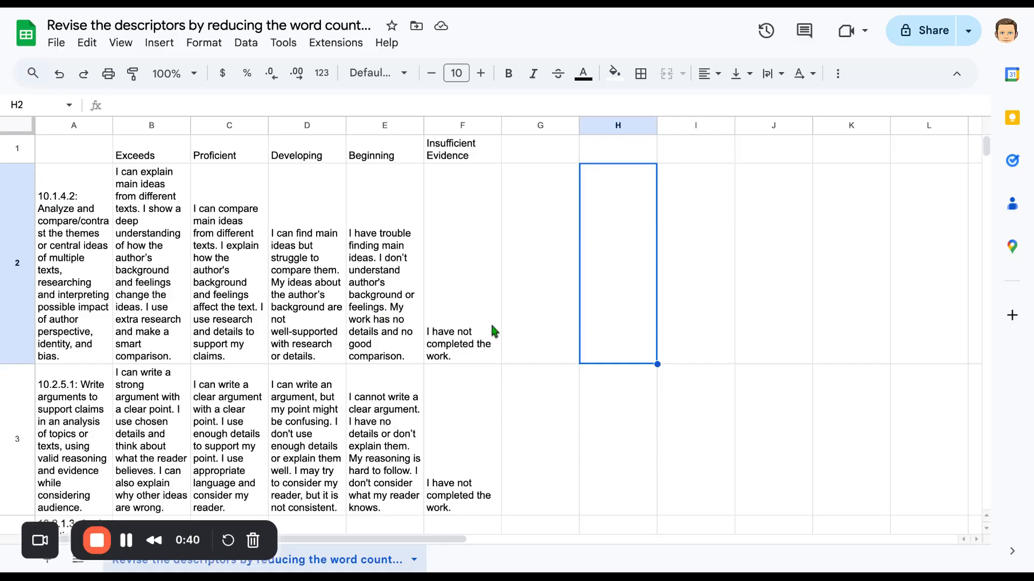
scroll(379, 341, down, 1)
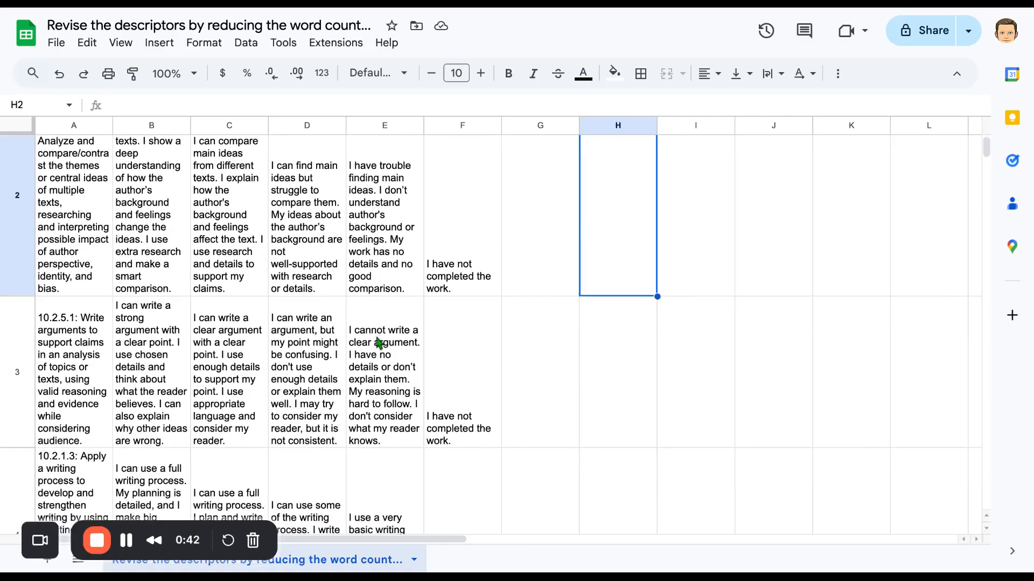
scroll(379, 342, down, 3)
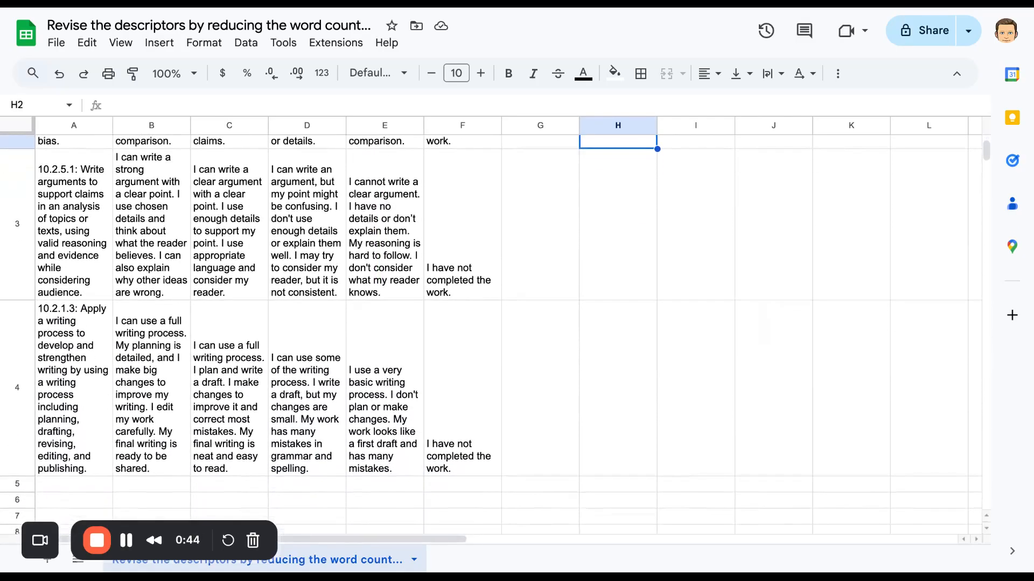
scroll(491, 325, up, 1)
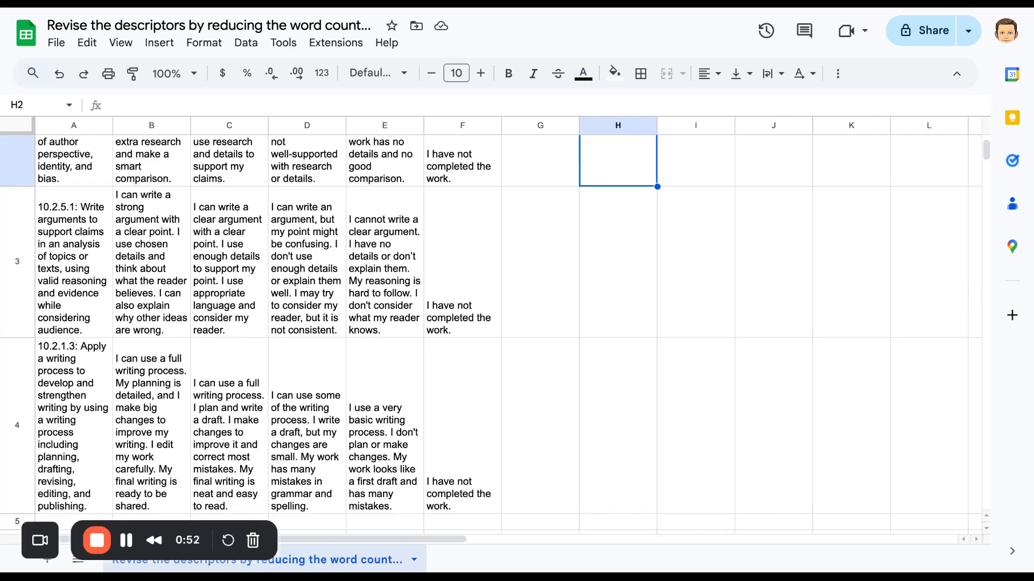
- In the Beginning descriptor for standard 10.2.5.1, replace "cannot" with "did not" in the first sentence
click(18, 264)
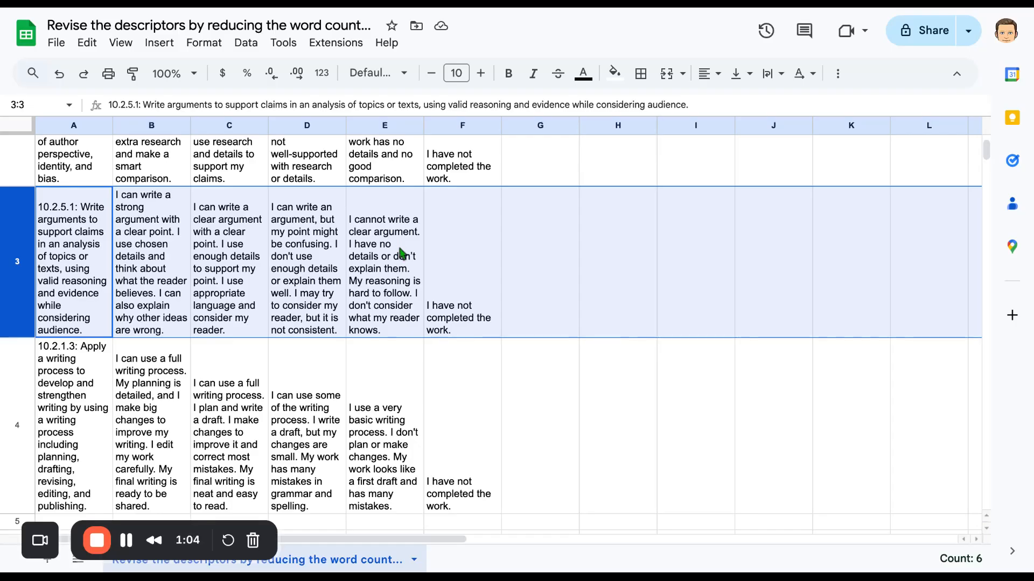
click(419, 237)
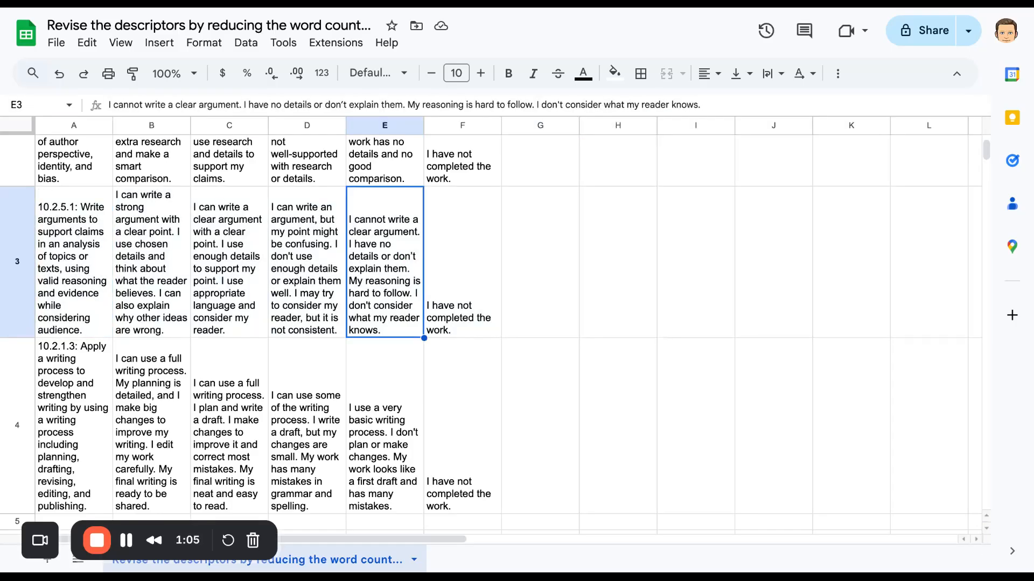
double_click(415, 227)
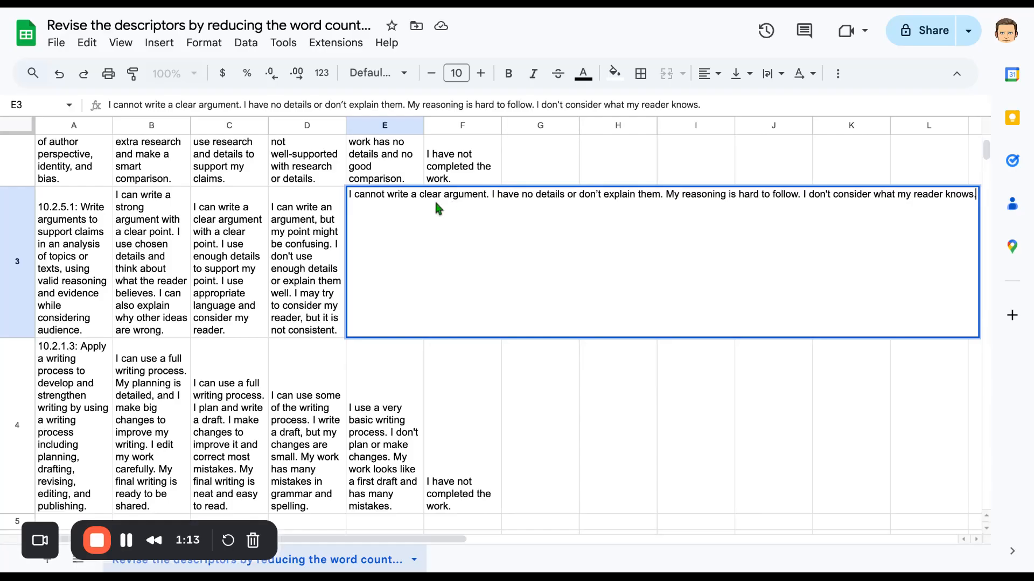
click(384, 195)
key(BackSpace)
key(BackSpace)
key(BackSpace)
key(BackSpace)
key(BackSpace)
key(BackSpace)
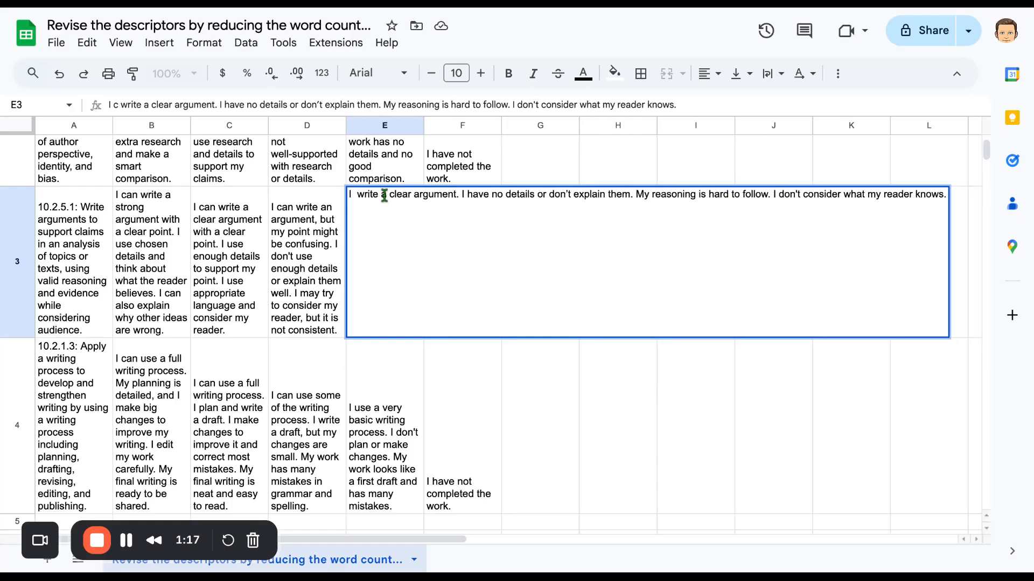
text(did not)
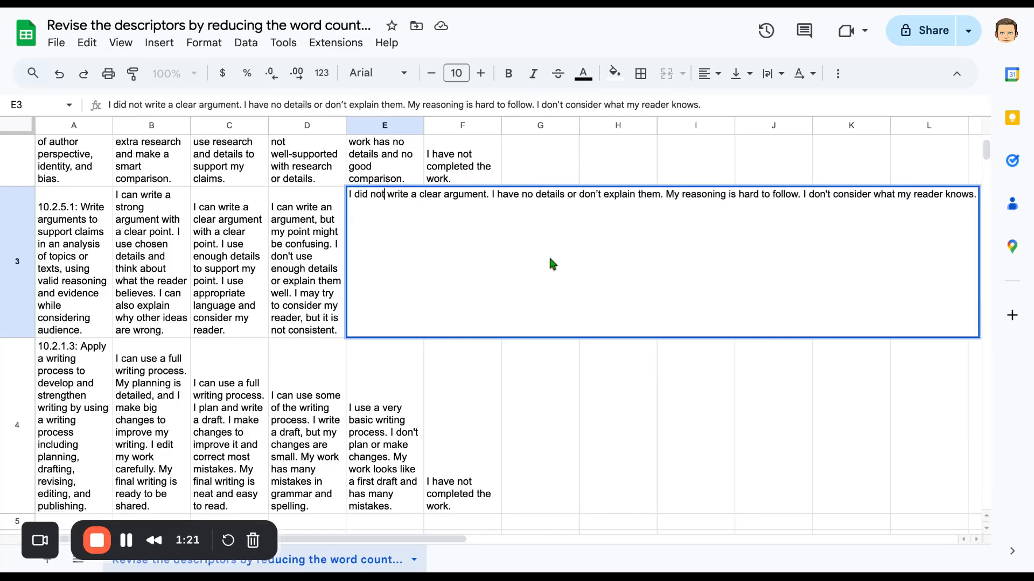
click(436, 369)
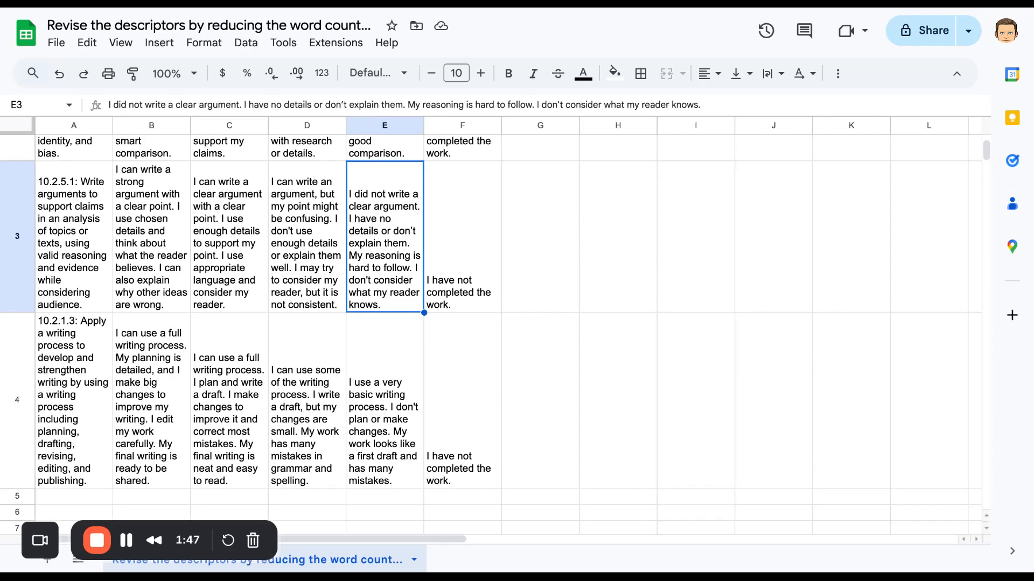
- Move everything after "I did not write a clear argument." from the Beginning descriptor in E3 to cell G3
double_click(393, 290)
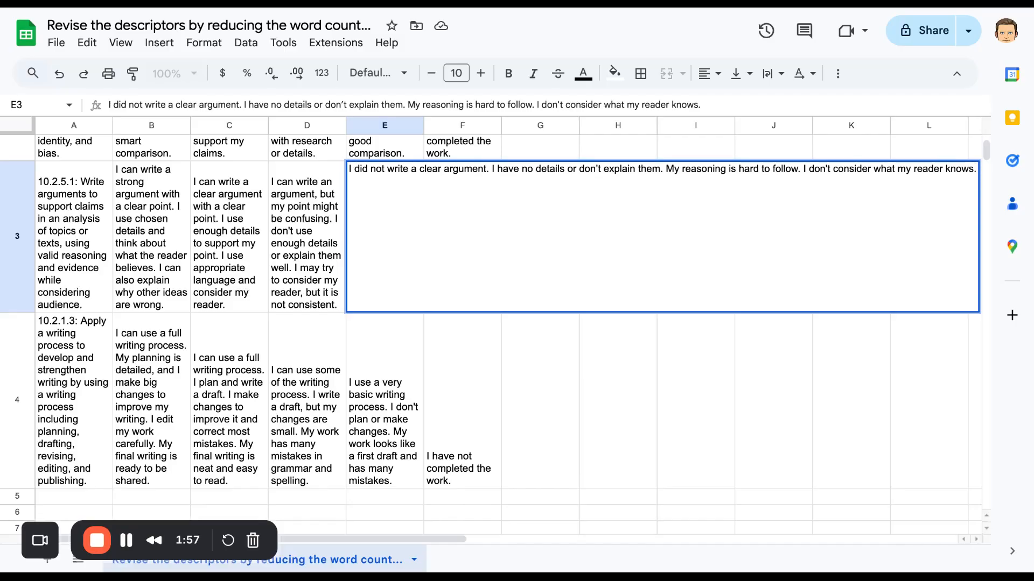
drag(491, 168, 694, 187)
key(ctrl+c)
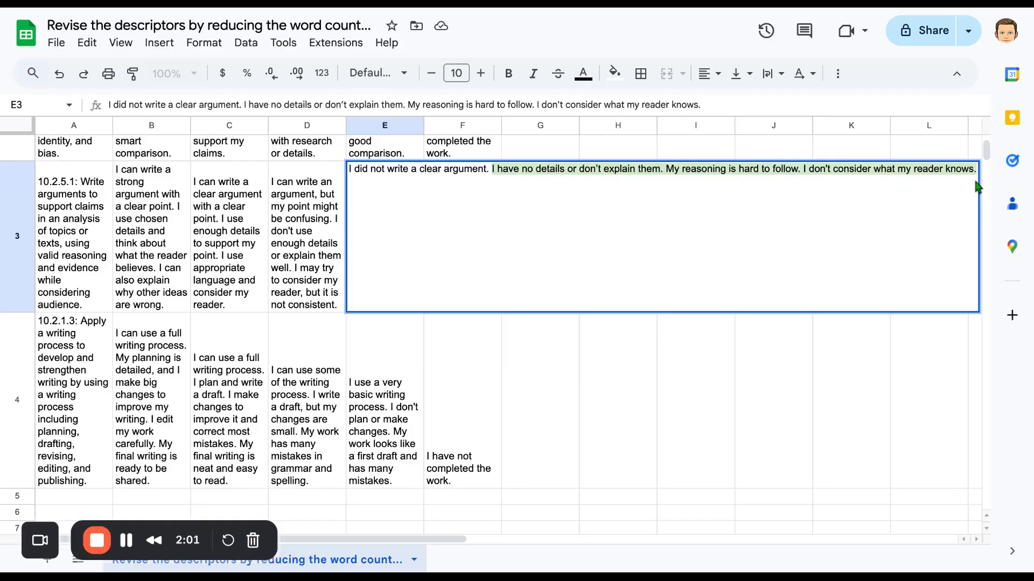
key(BackSpace)
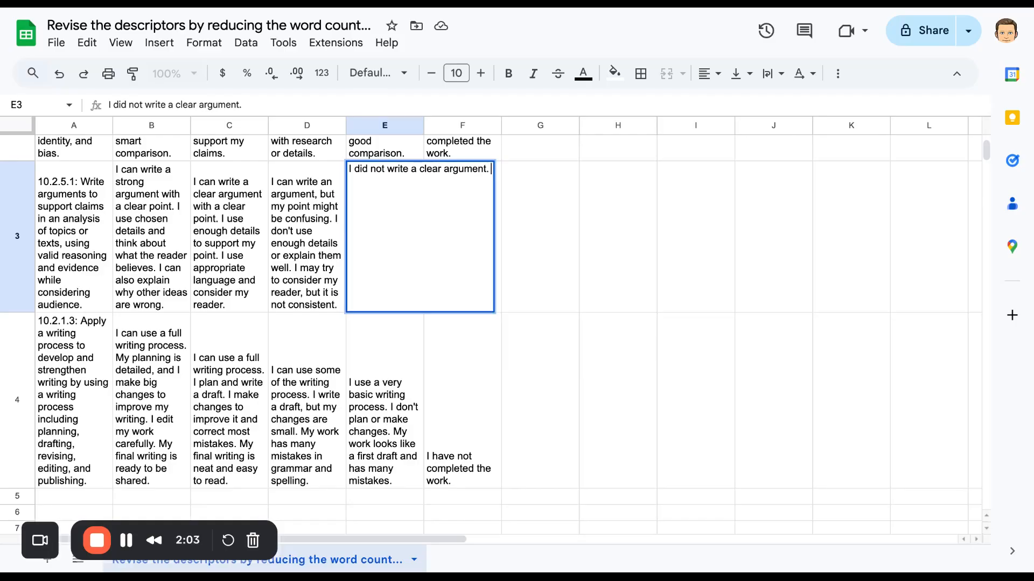
click(552, 273)
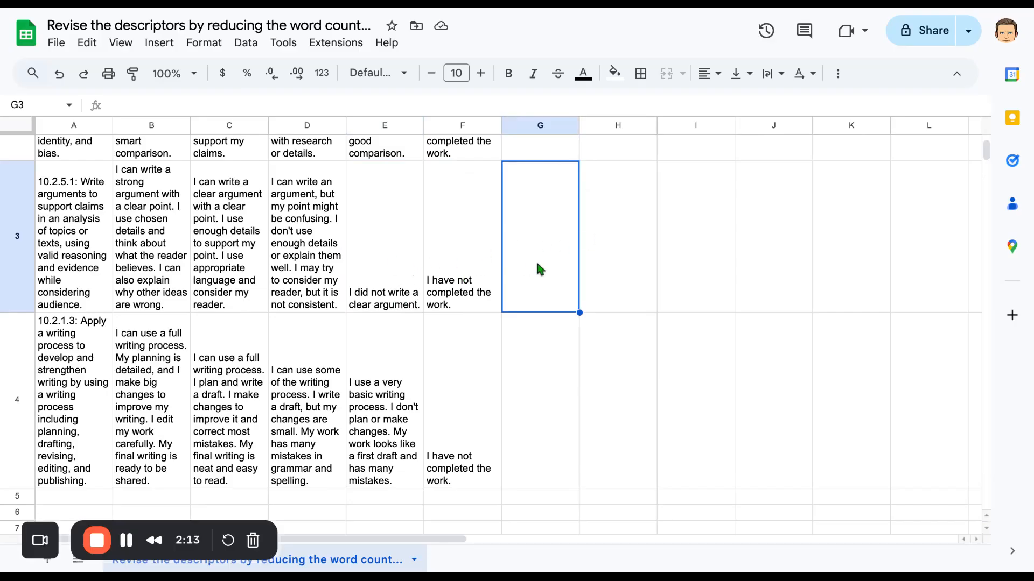
key(ctrl+v)
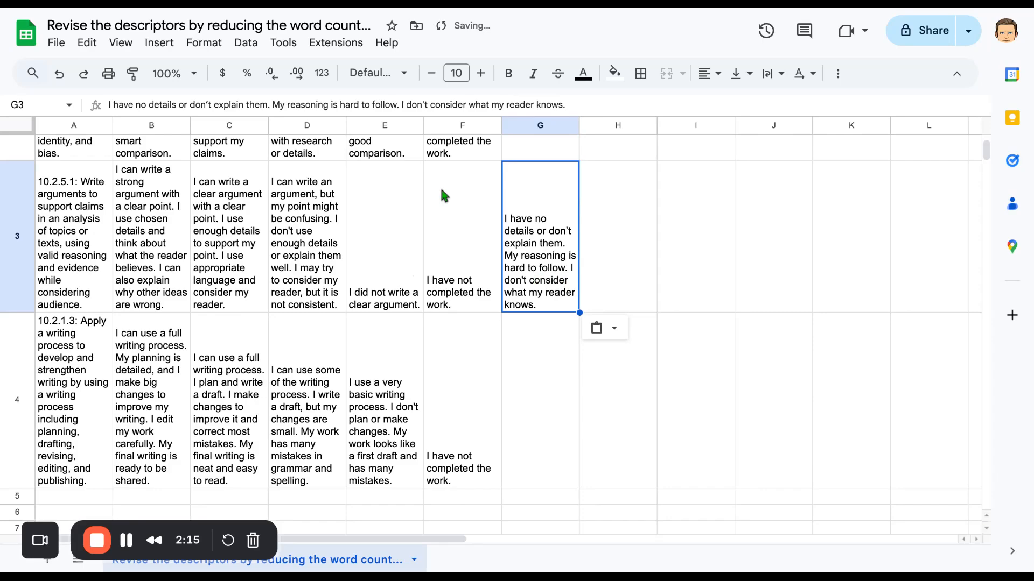
- Examine the descriptors across the rubric, especially the Beginning descriptor for standard 10.2.1.3
scroll(441, 186, up, 3)
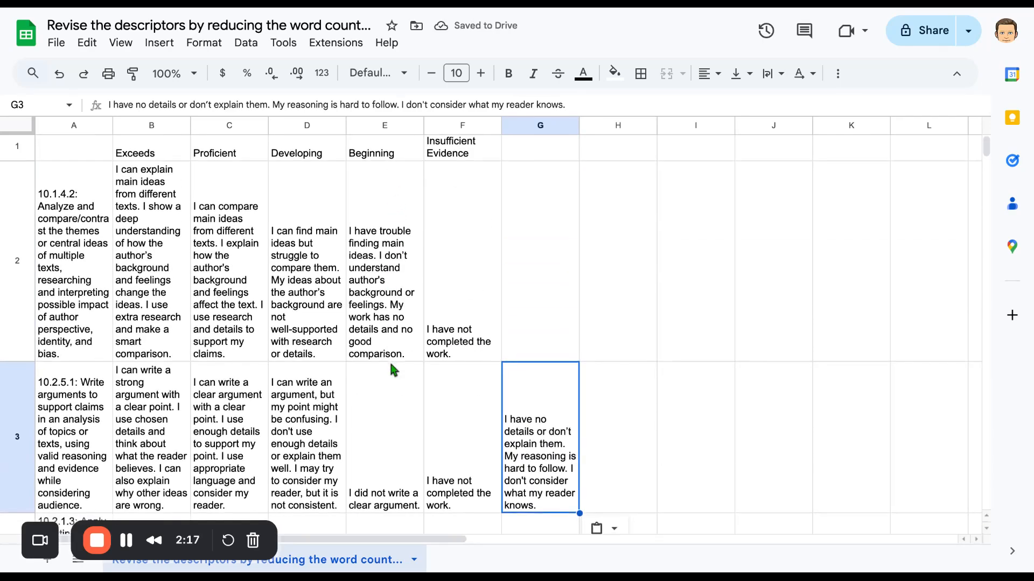
scroll(391, 364, down, 3)
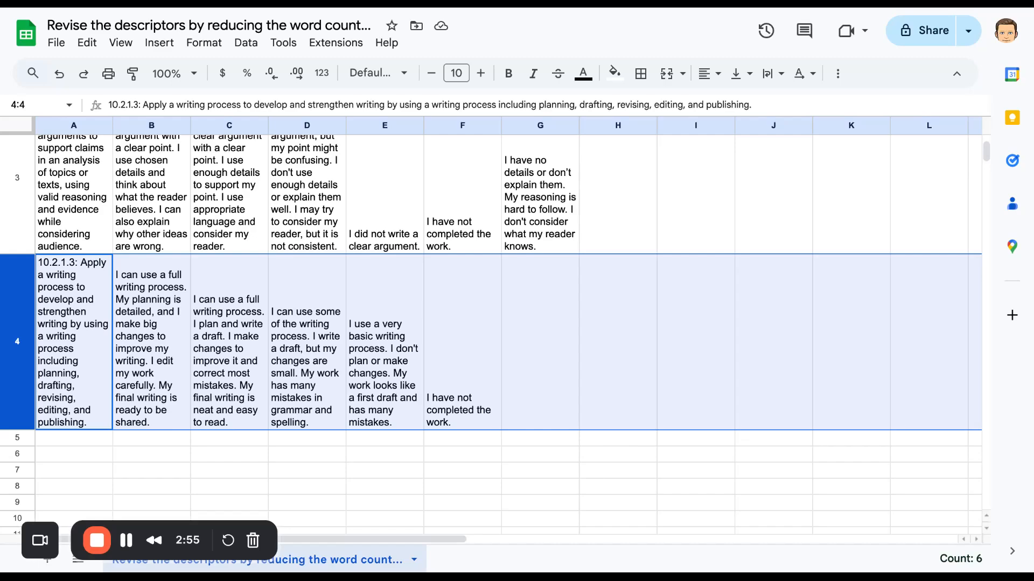
click(397, 382)
double_click(397, 382)
key(Escape)
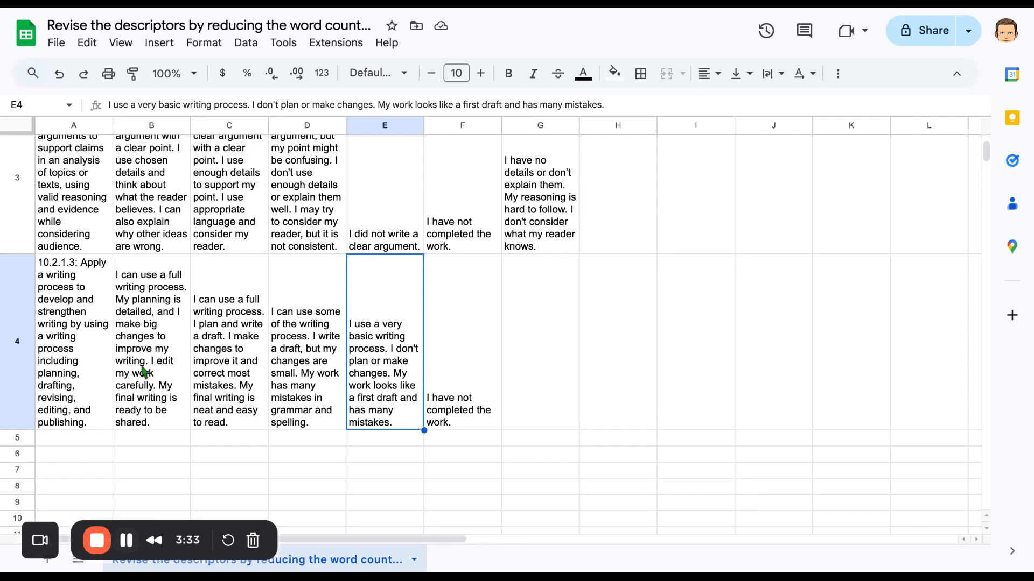
scroll(143, 369, up, 5)
scroll(144, 370, down, 4)
scroll(145, 371, down, 1)
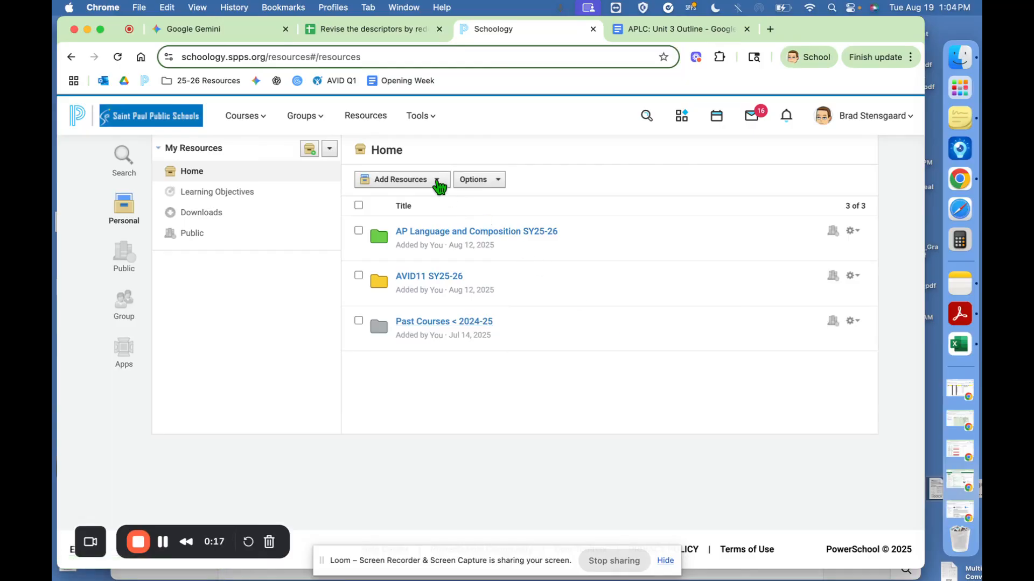
- In Schoology's personal resources, start a new rubric titled "English 10 Argument" and enlarge its editor to show the whole grading scale
click(437, 181)
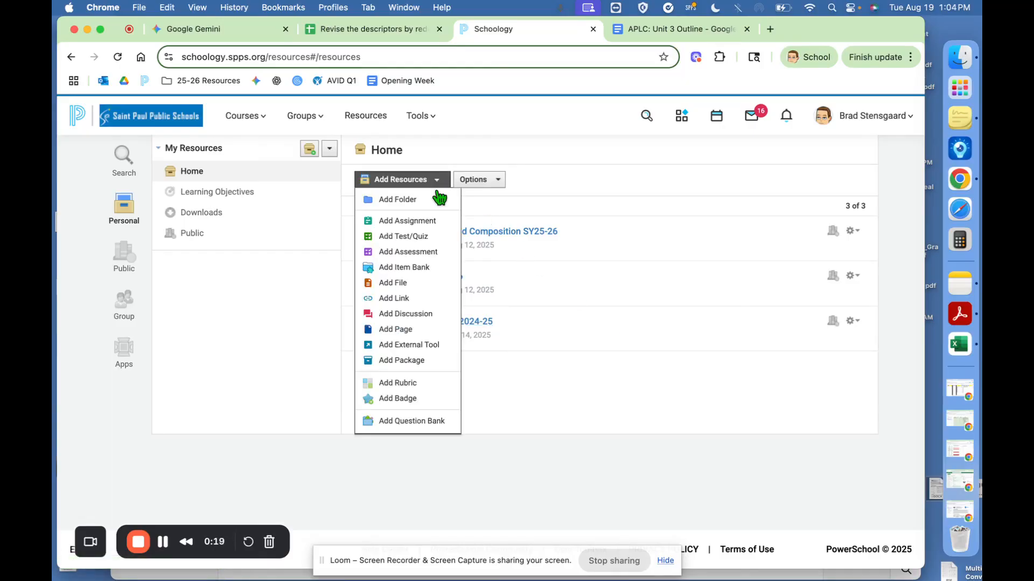
click(423, 384)
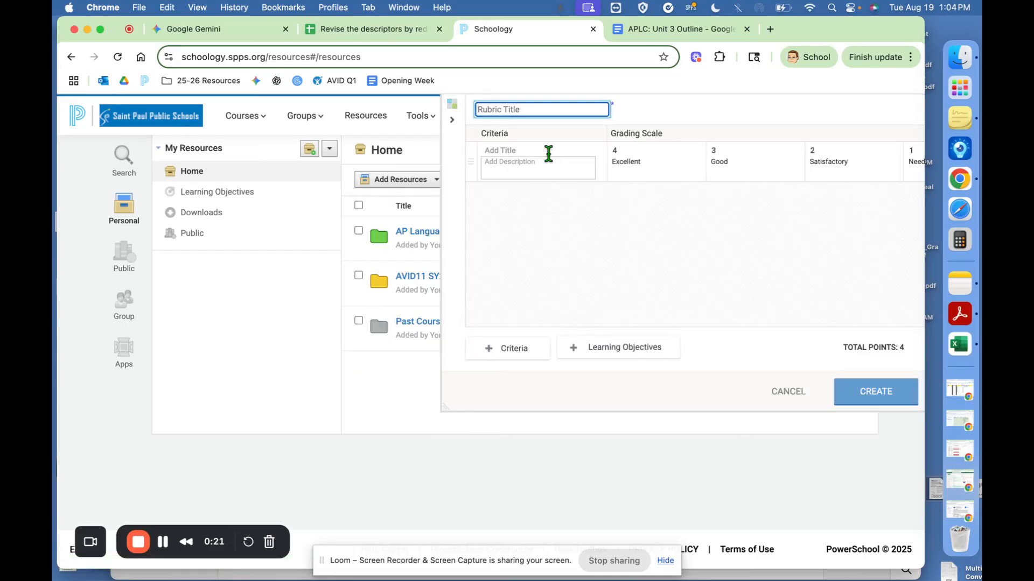
text(E)
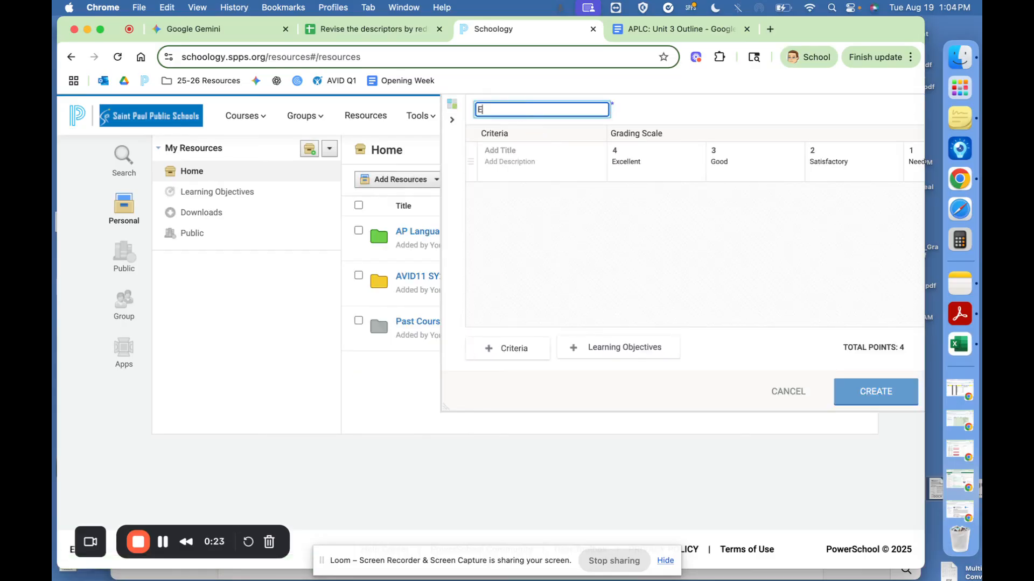
text(nglish 10 Argument)
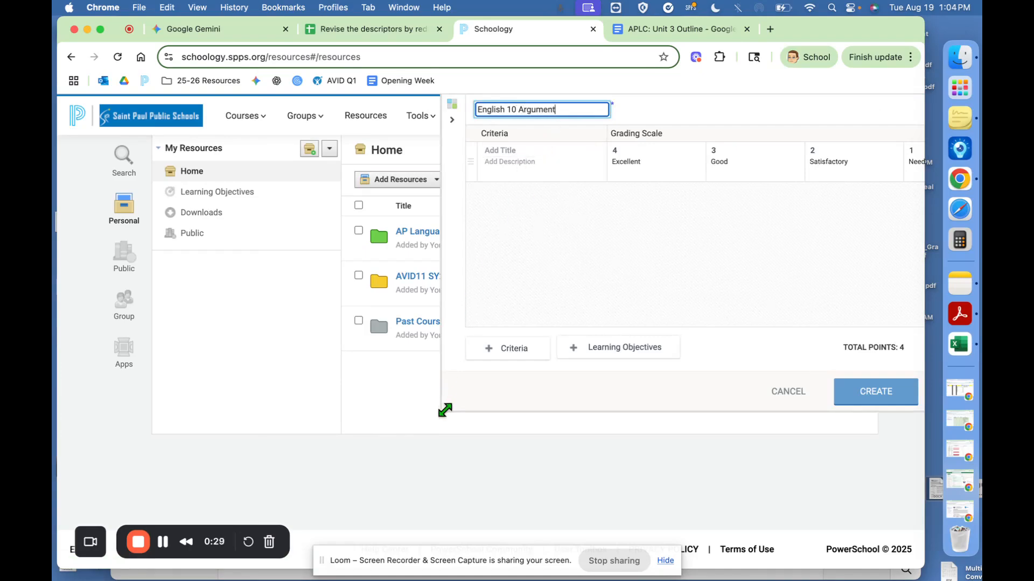
drag(445, 410, 160, 424)
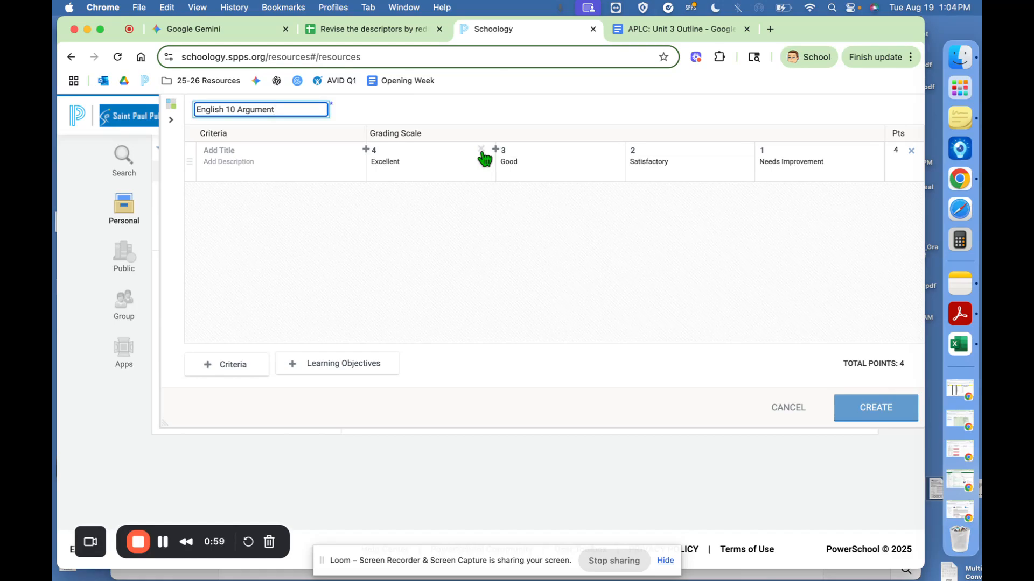
- Remove the Excellent, Good and Satisfactory levels from the rubric's grading scale
click(481, 149)
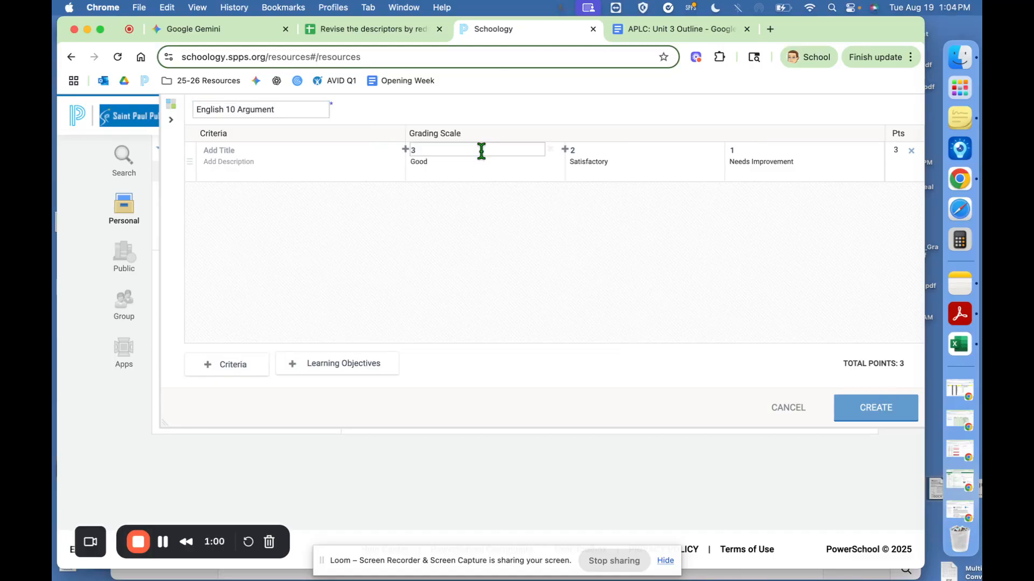
click(550, 149)
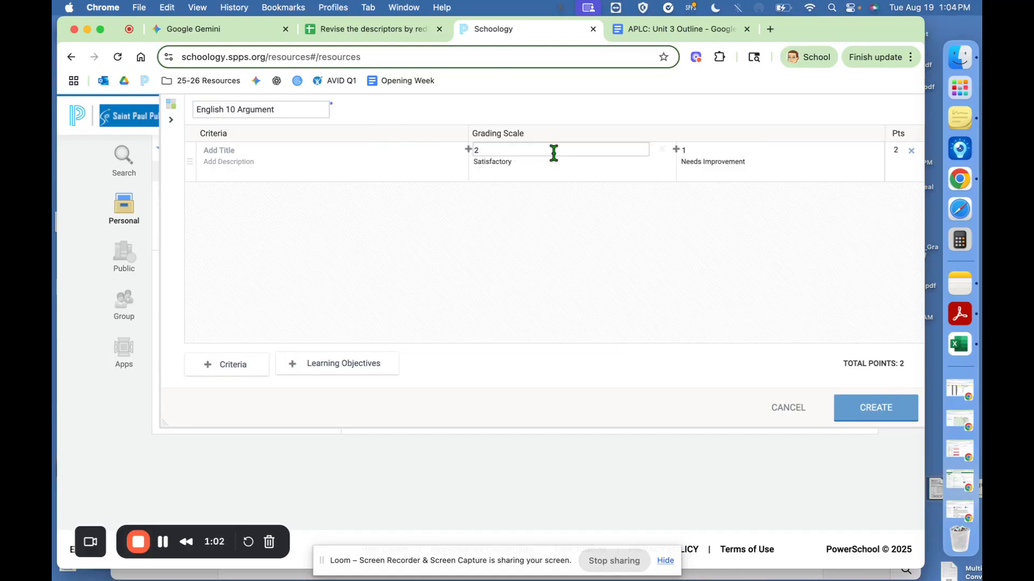
click(662, 150)
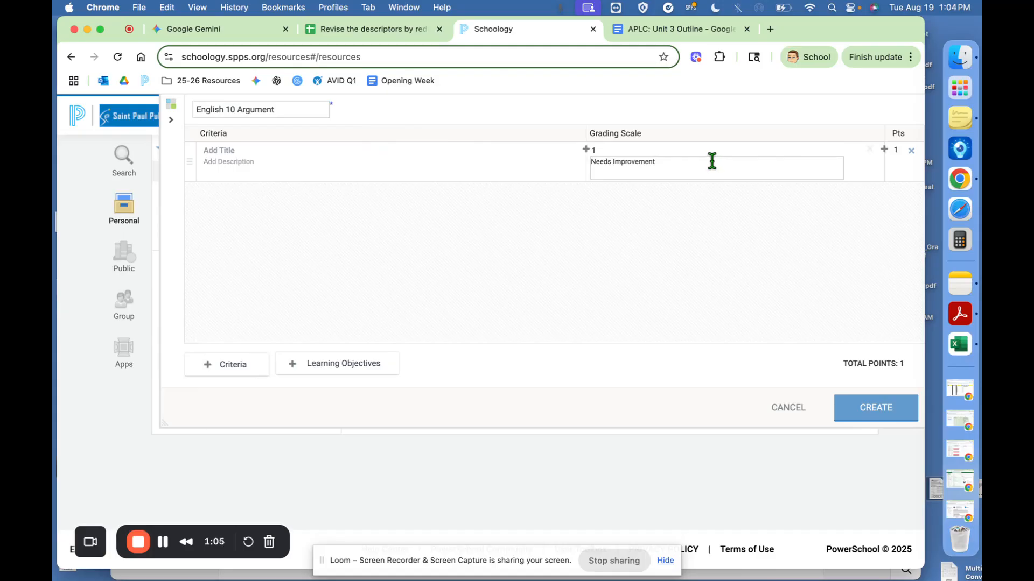
- Check the Three Standard Rubric table in Multi Line Rubric Converter.pdf and set the remaining Needs Improvement level to 10 points in Schoology
click(615, 149)
key(BackSpace)
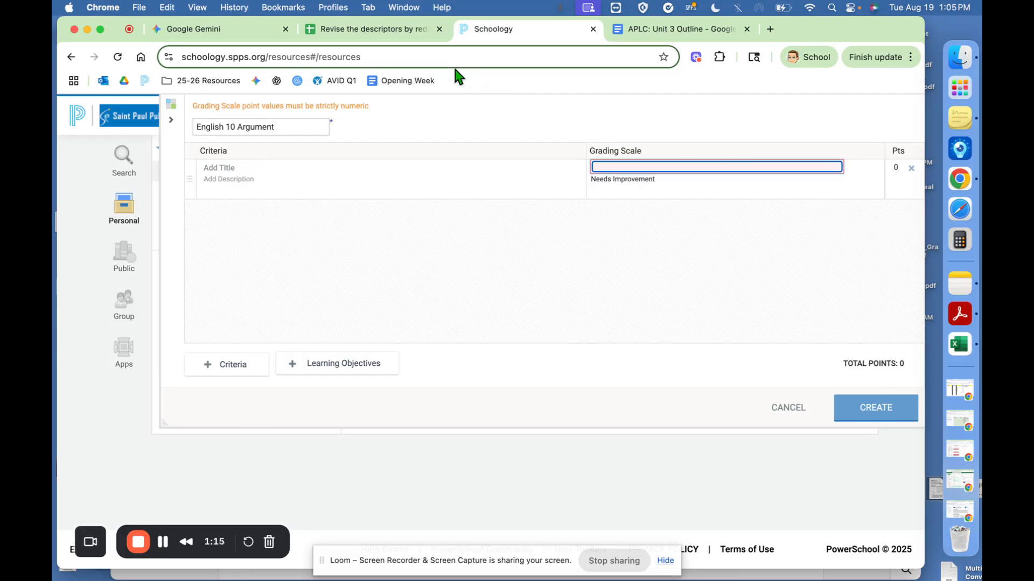
key(ctrl+Up)
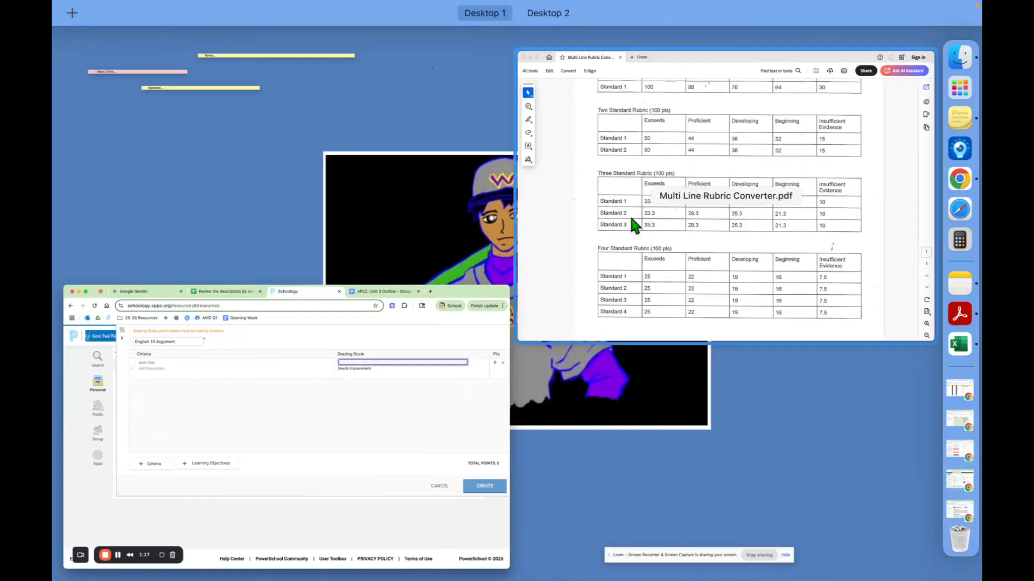
click(629, 215)
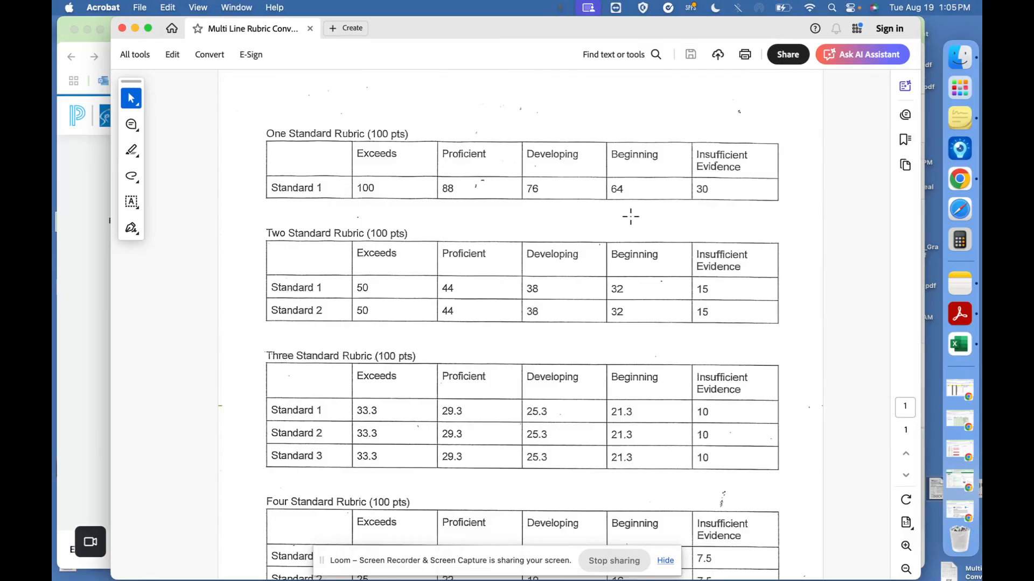
scroll(630, 216, down, 3)
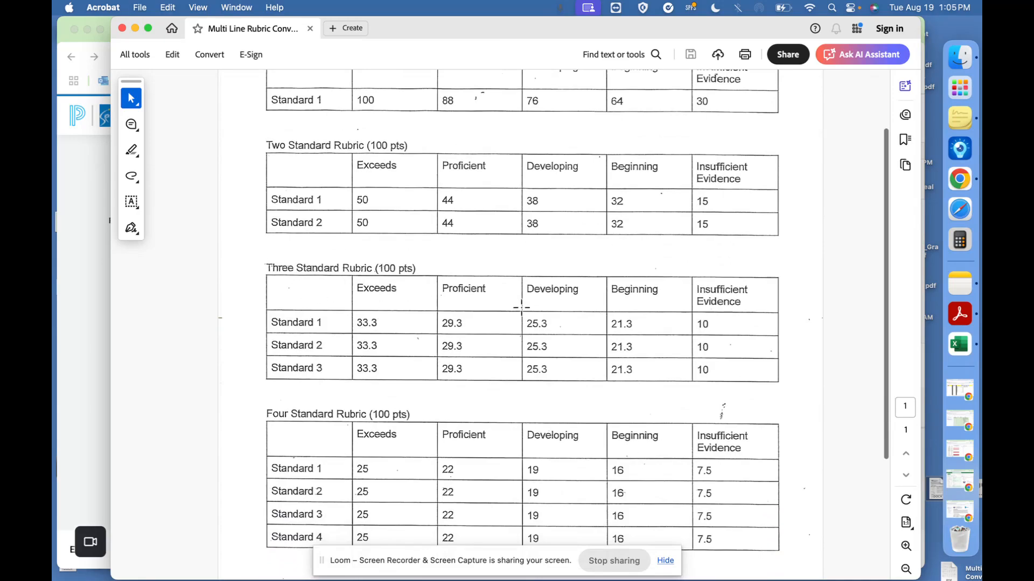
scroll(457, 430, down, 3)
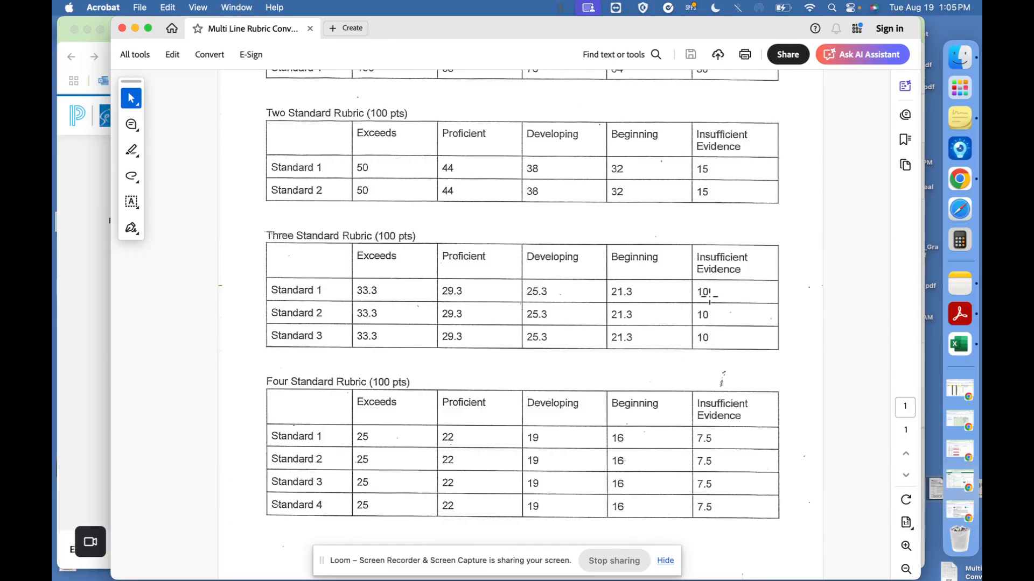
key(ctrl+Up)
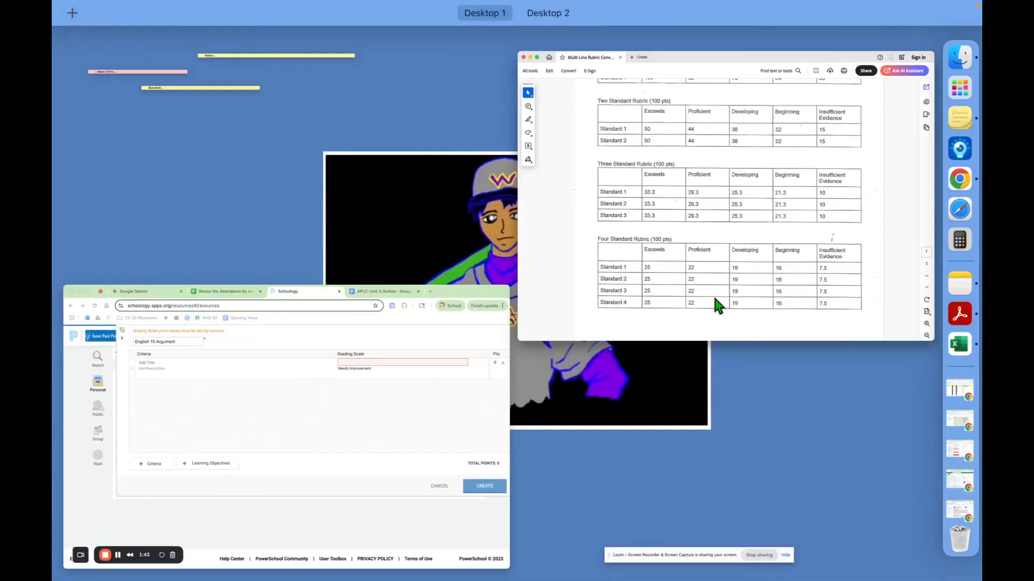
click(436, 398)
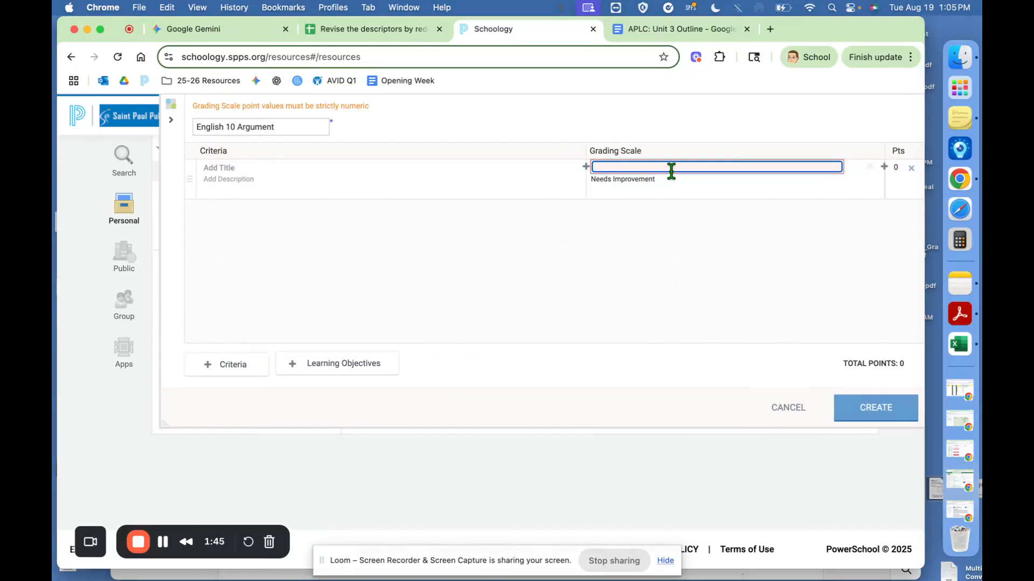
text(10)
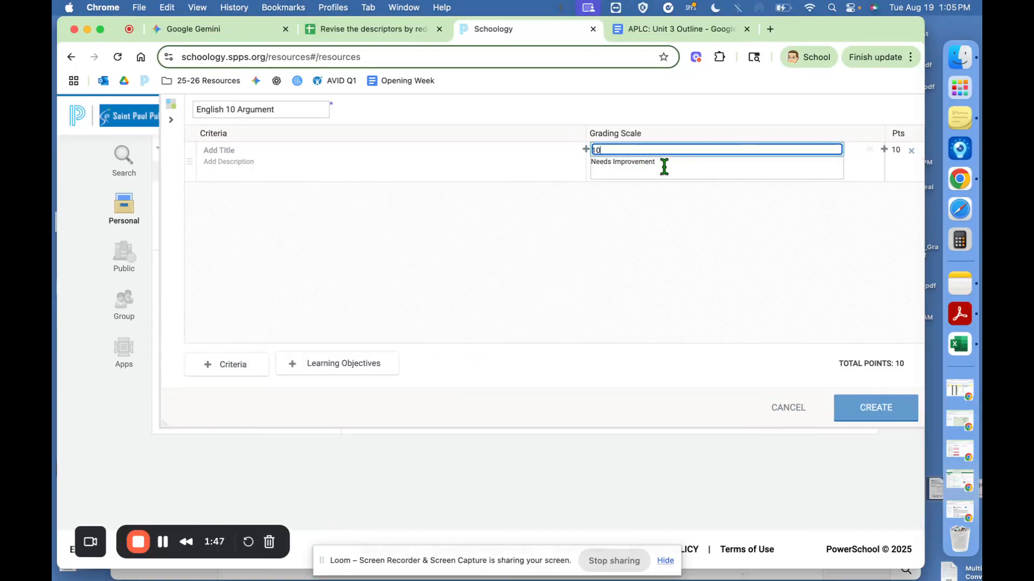
- Add a grading scale level before the 10-point level and set its value to 21.3 points
click(586, 150)
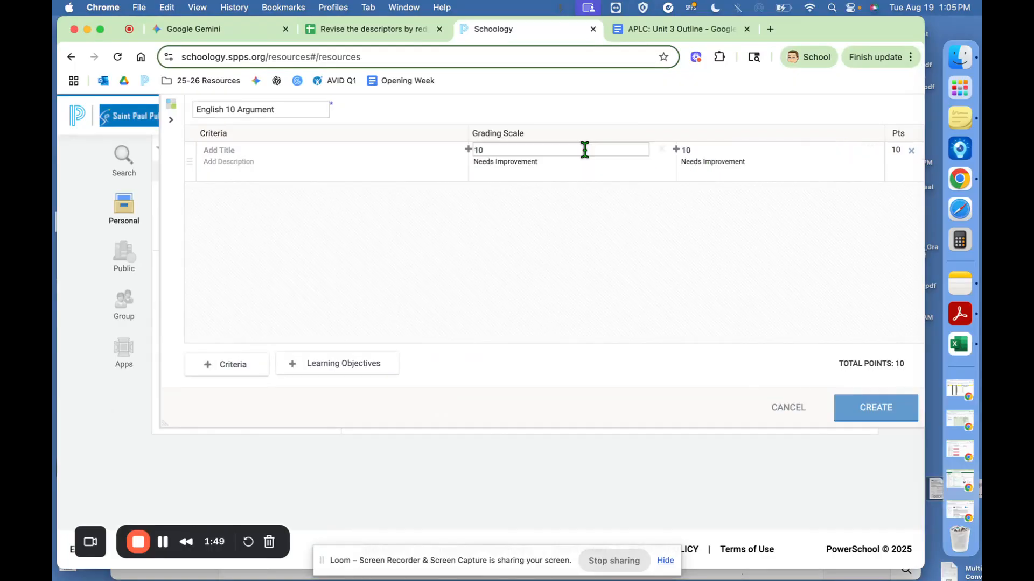
click(495, 151)
key(BackSpace)
key(BackSpace)
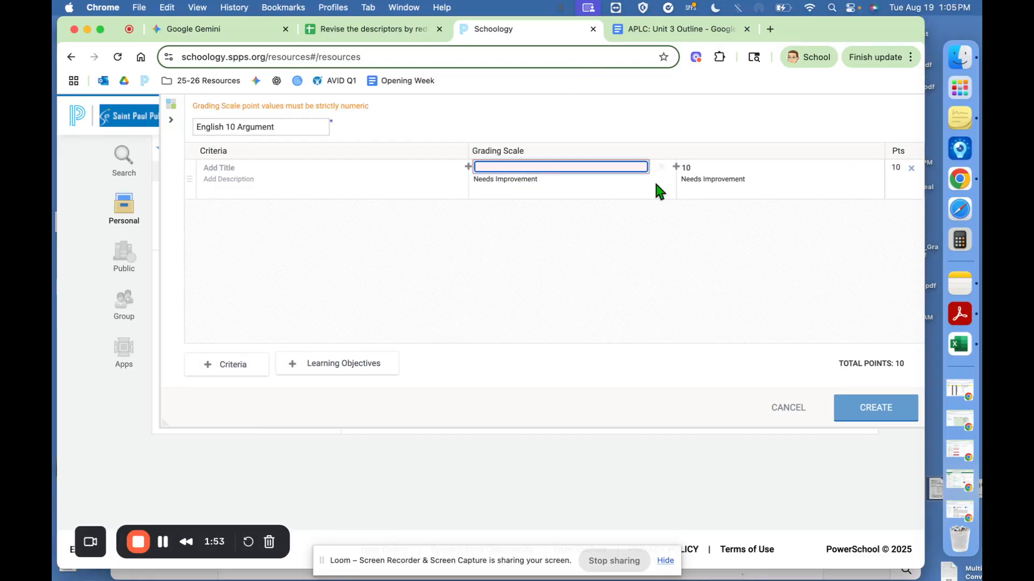
text(21.3)
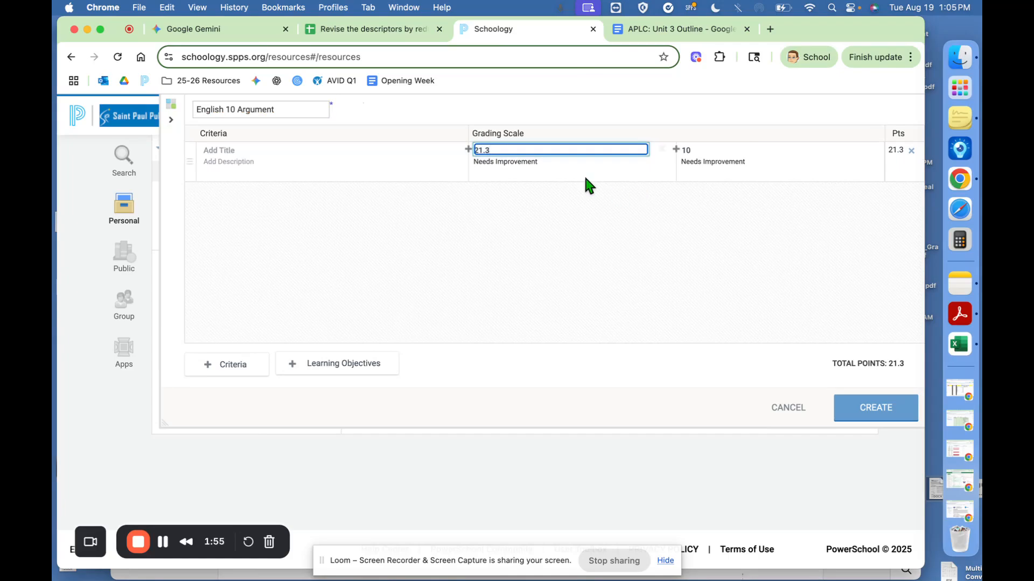
- Add another level before the 21.3-point level and set its value to 25.3 points
click(468, 152)
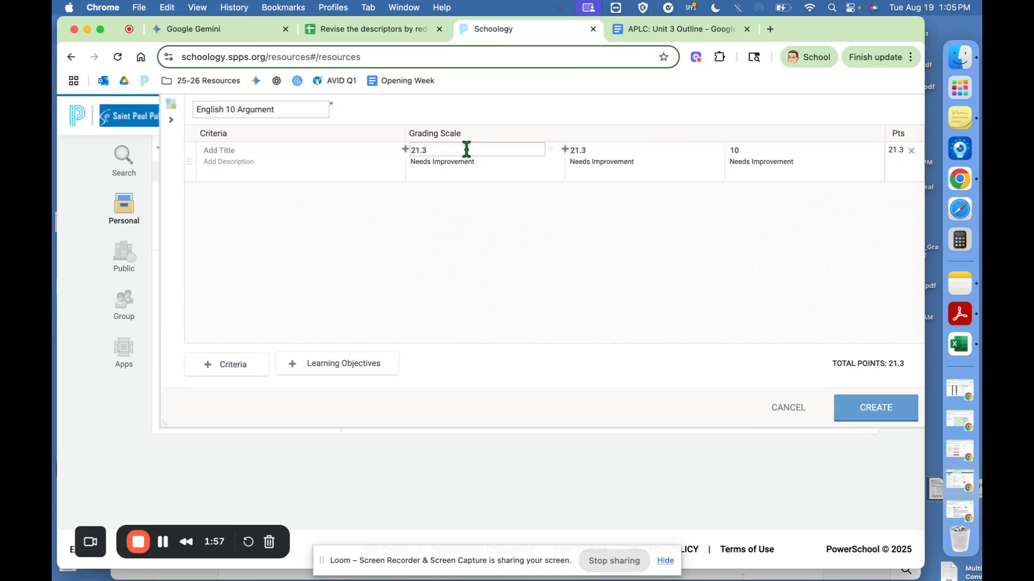
click(466, 149)
key(BackSpace)
key(BackSpace)
key(BackSpace)
key(BackSpace)
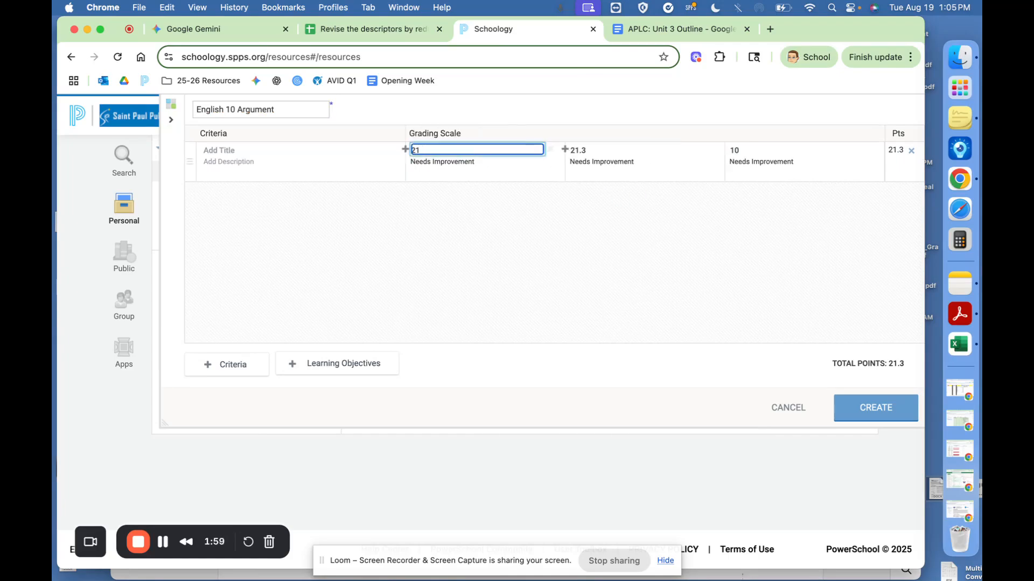
text(25.3)
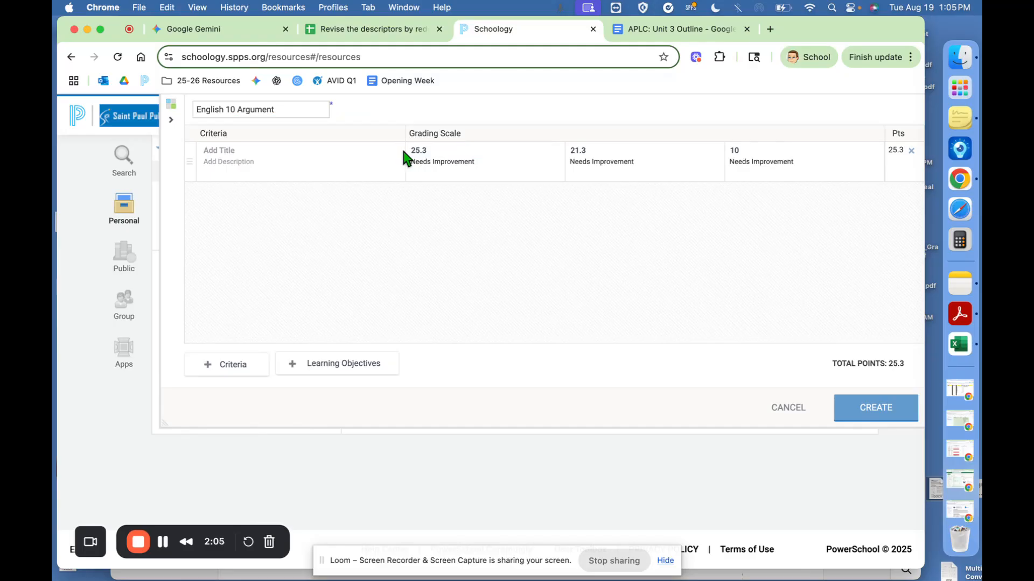
- Add two more levels ahead of the 25.3-point level, worth 29.3 and 33.3 points
click(405, 150)
click(390, 151)
key(BackSpace)
text(29.3)
click(365, 149)
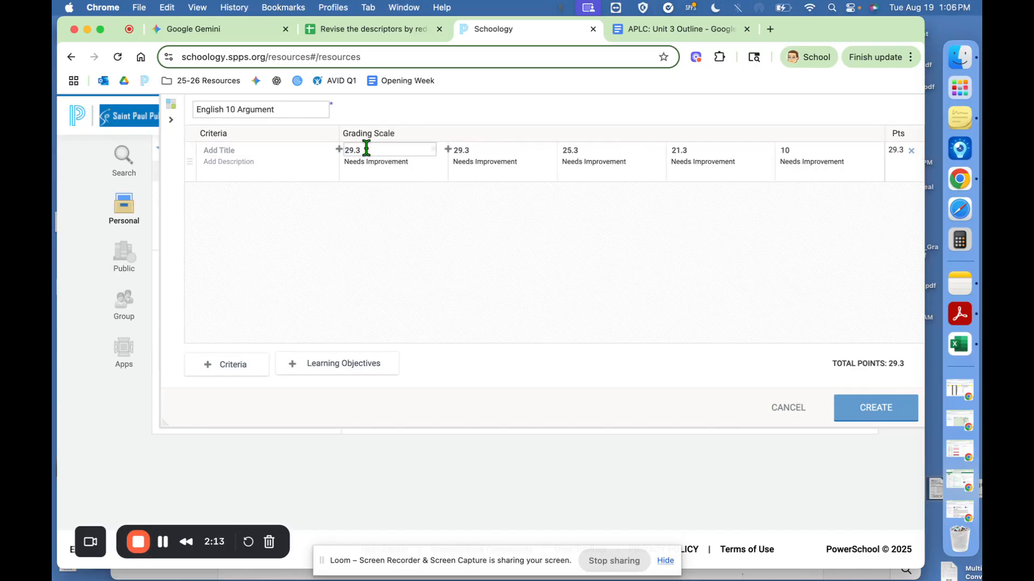
click(365, 150)
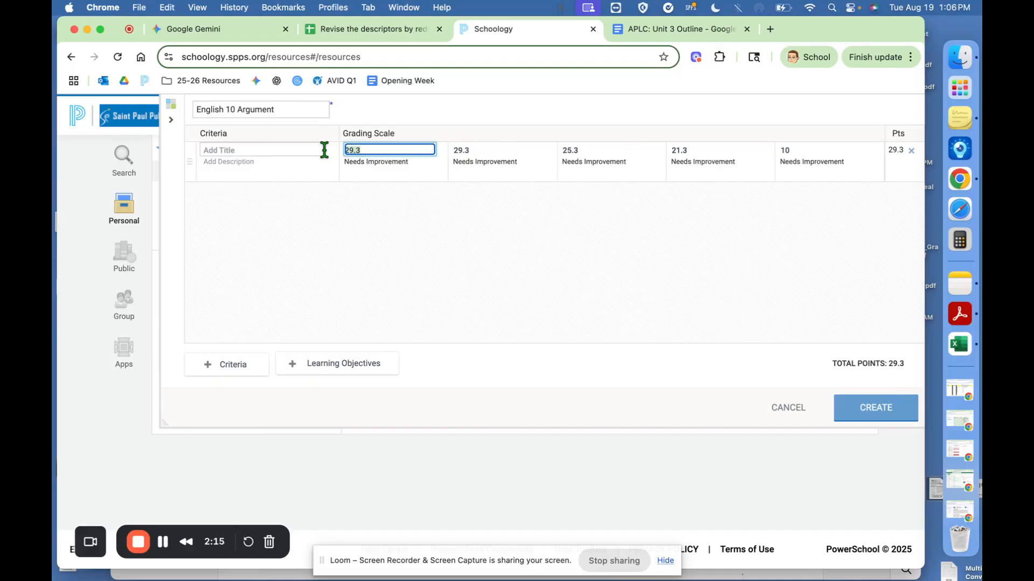
text(33.3)
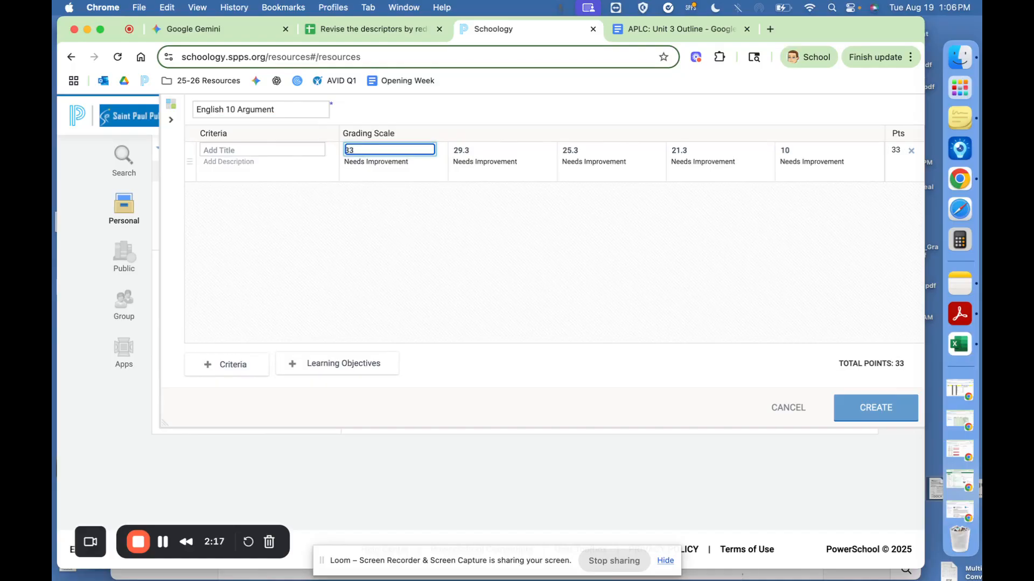
- Copy the standard code 10.1.4.2 from cell A2 of the rubric spreadsheet into the title of the Schoology criterion
click(229, 145)
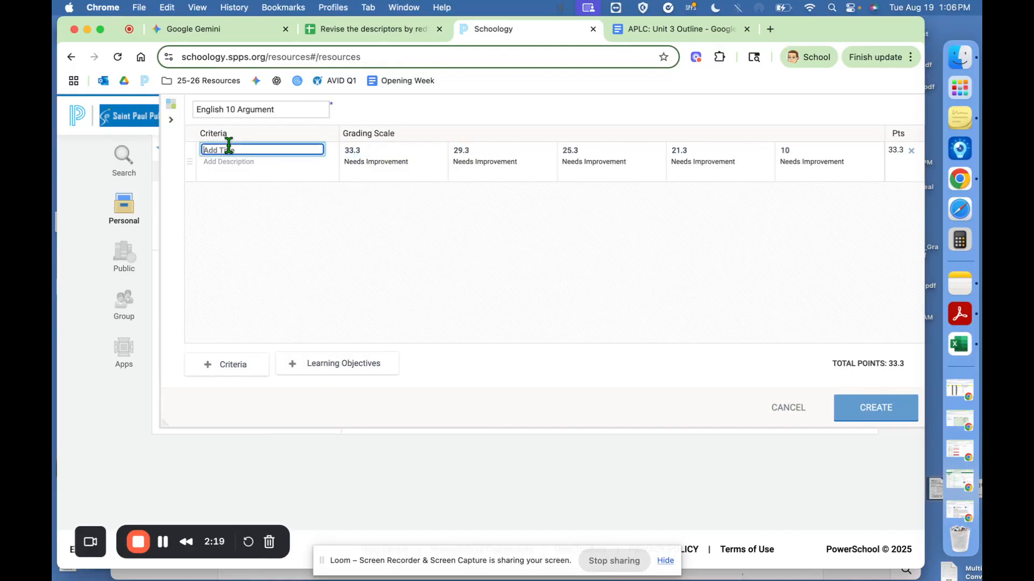
click(386, 30)
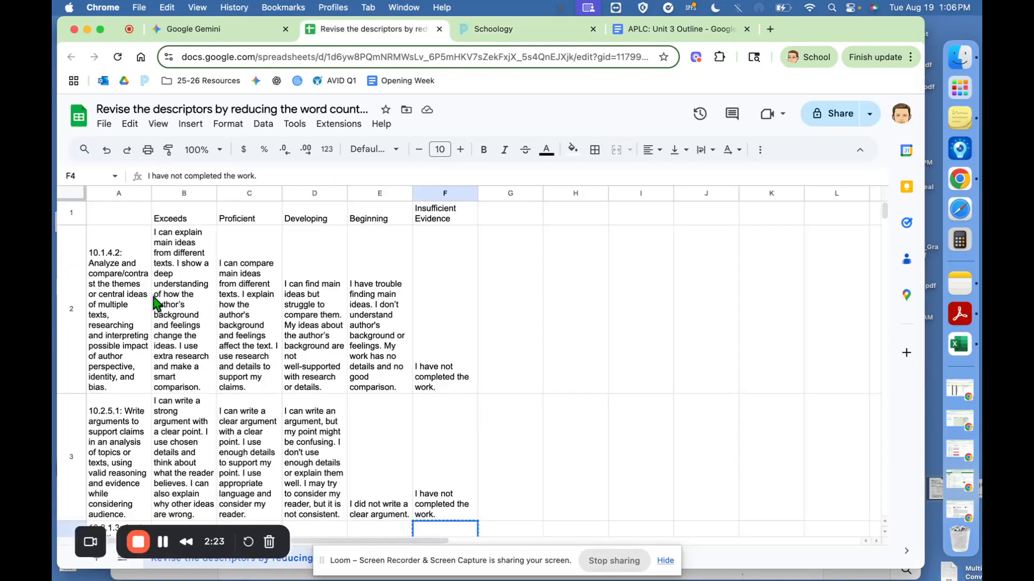
click(111, 256)
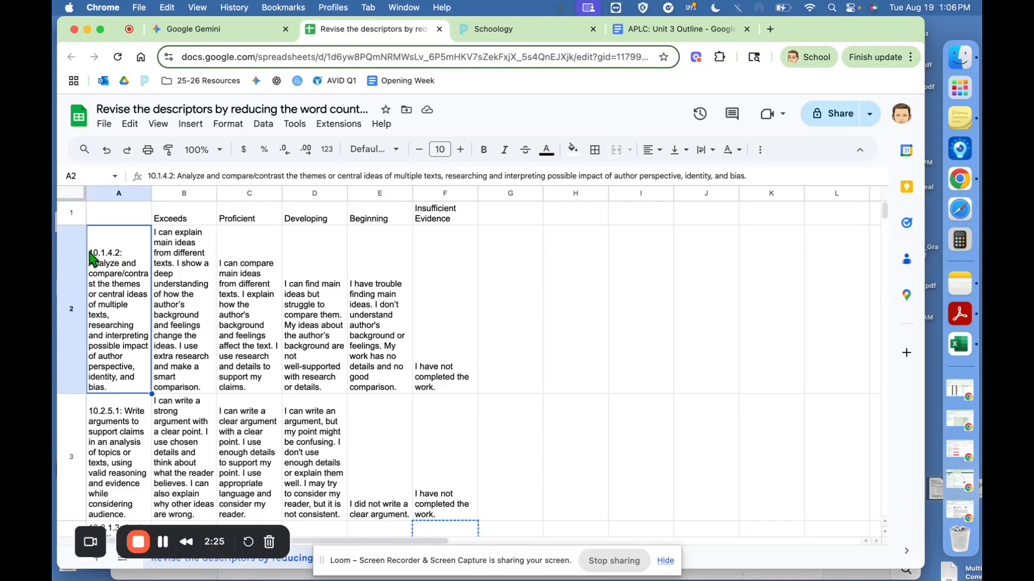
double_click(90, 254)
drag(88, 232, 120, 233)
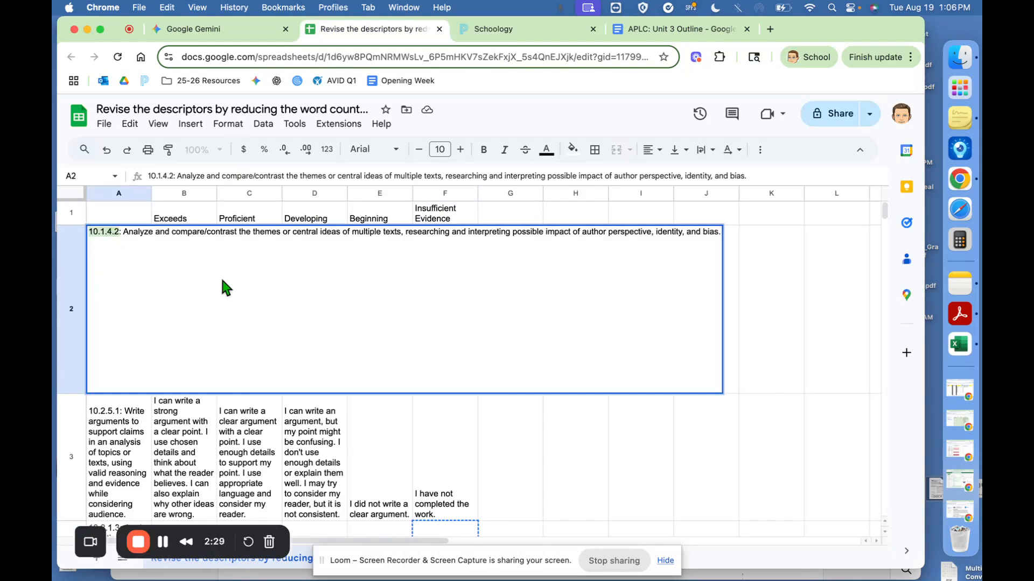
key(super+c)
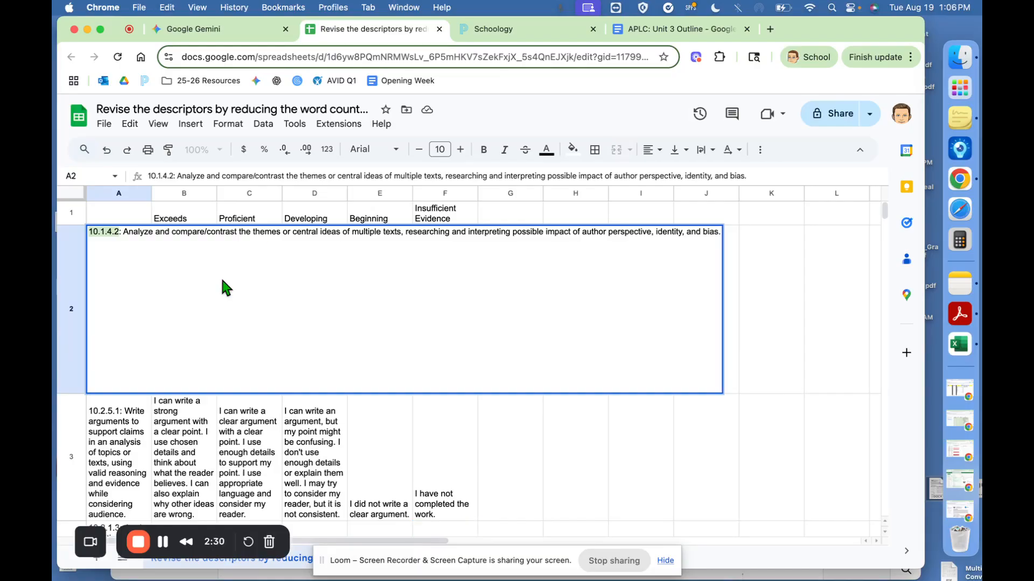
click(496, 32)
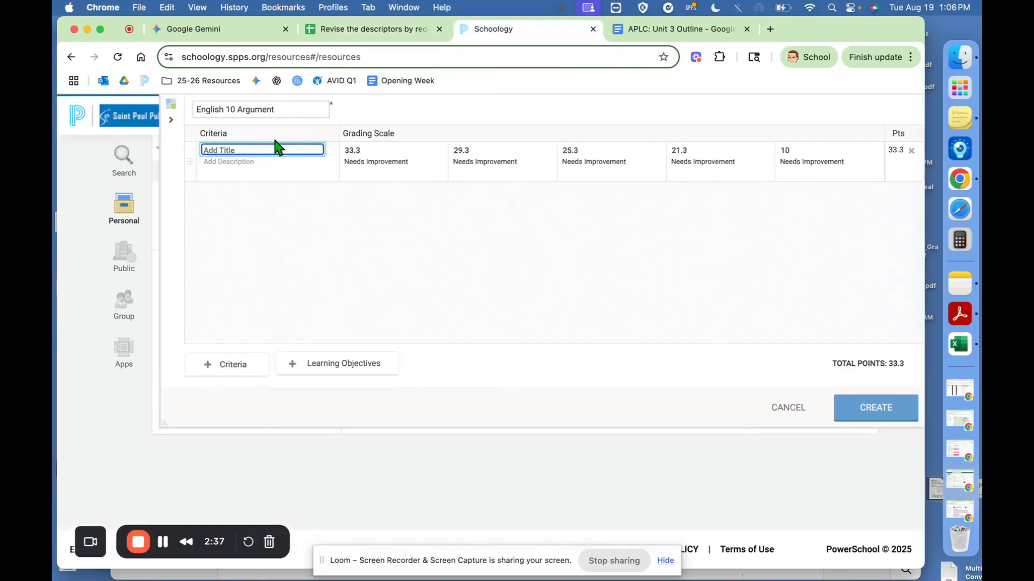
key(super+v)
click(249, 163)
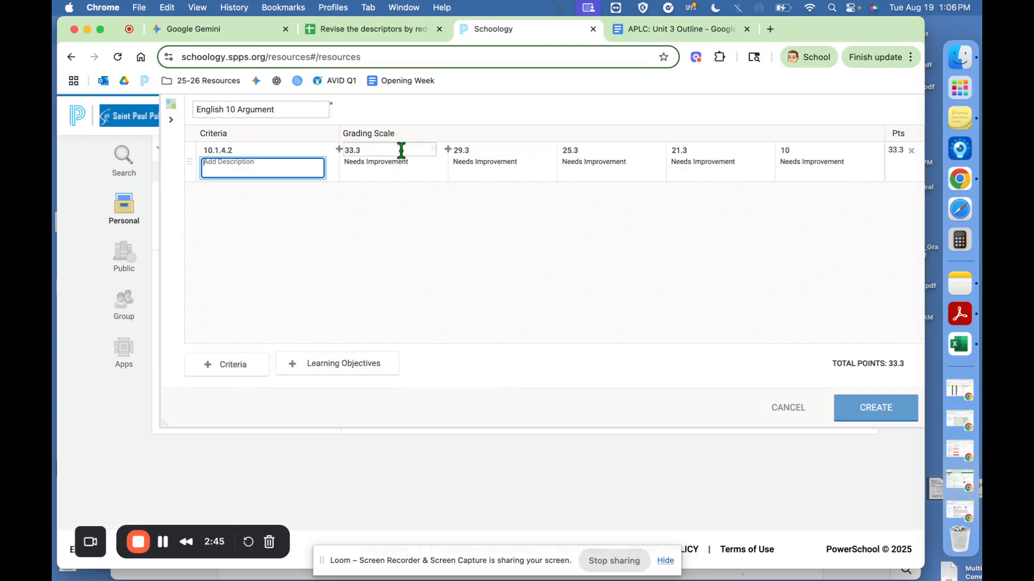
- Replace the 10-point level's description with the Insufficient Evidence descriptor from cell F2, "I have not completed the work."
click(356, 38)
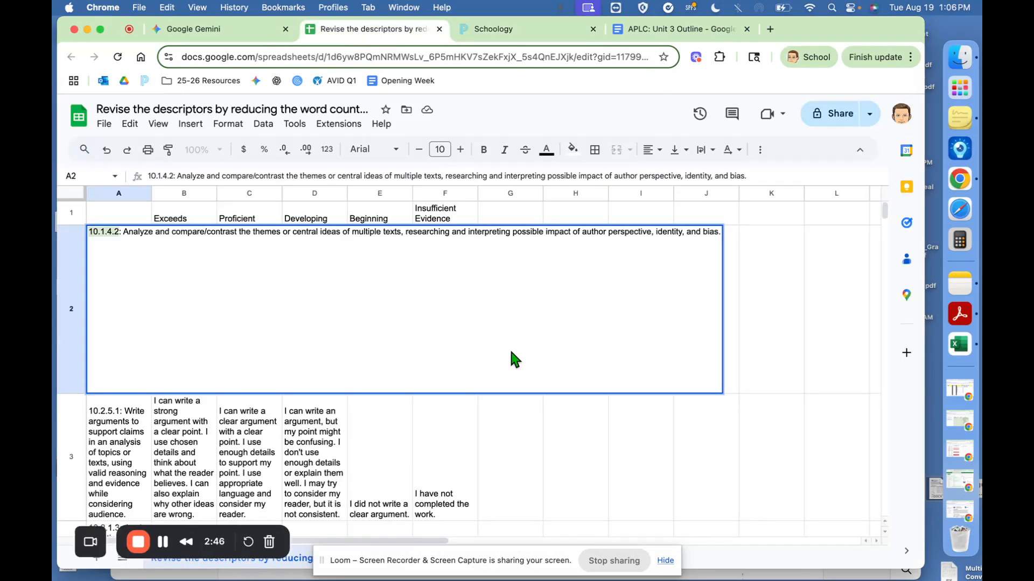
click(556, 414)
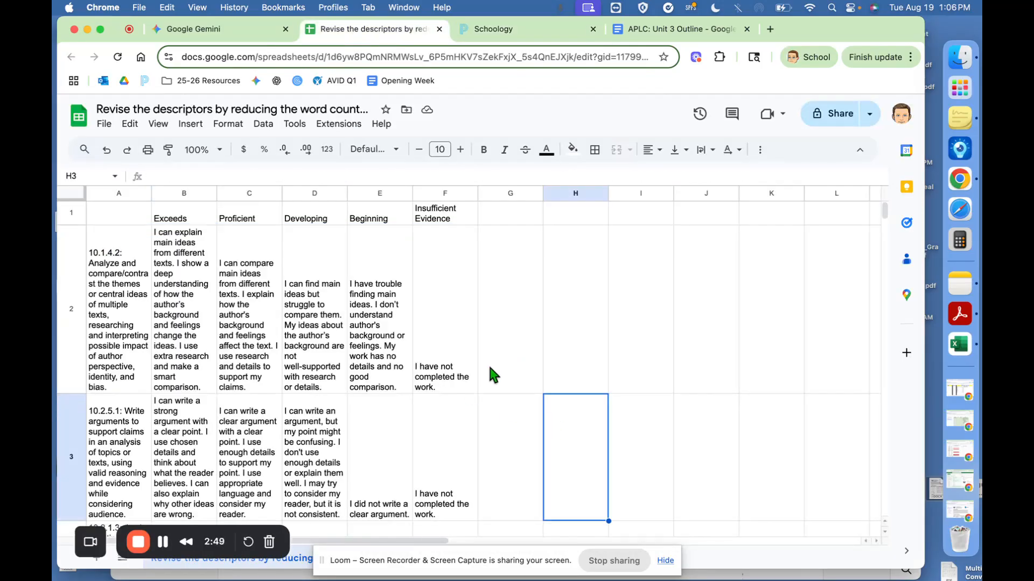
click(456, 381)
key(super+c)
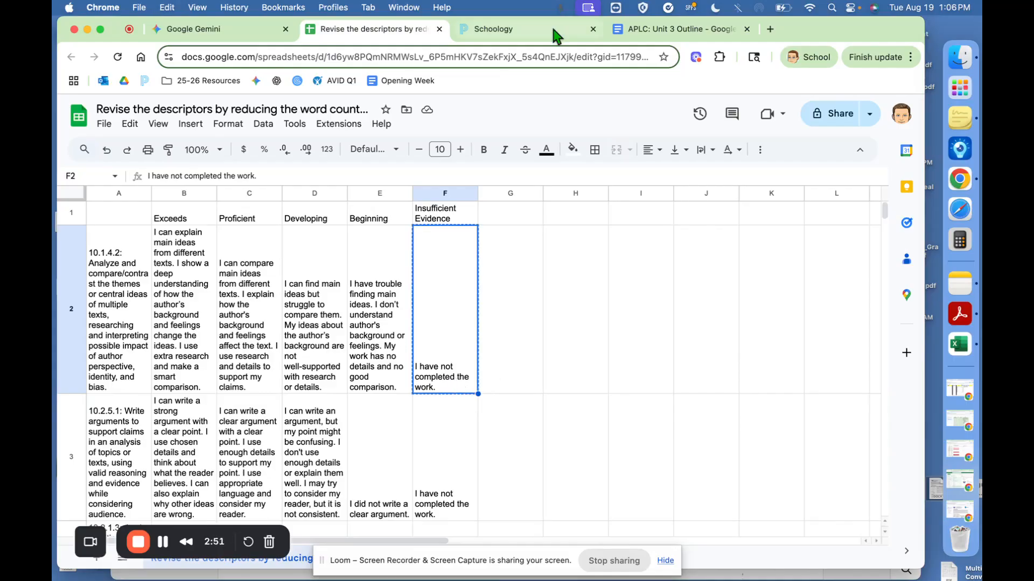
click(493, 29)
drag(849, 162, 671, 163)
key(super+v)
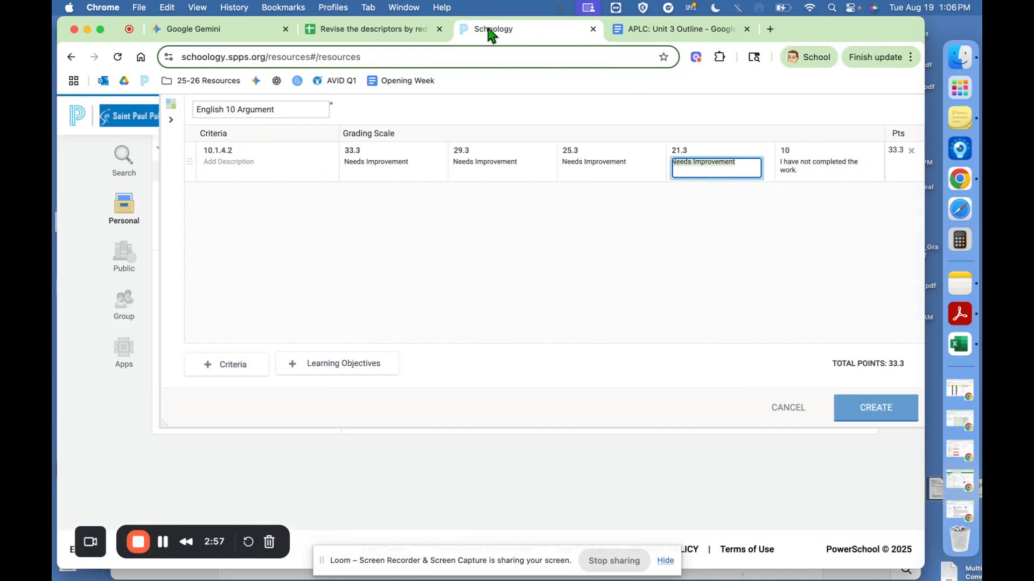
- Replace the 21.3-point level's description with the Beginning descriptor for standard 10.1.4.2 copied from cell E2
click(376, 30)
click(385, 321)
key(super+c)
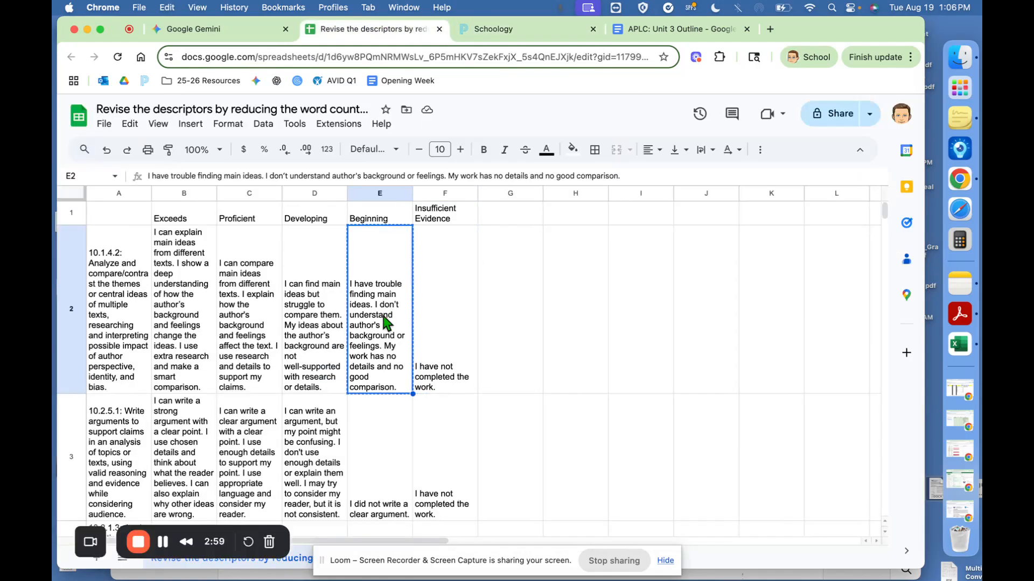
click(514, 26)
key(super+v)
- Replace the 25.3-point level's description with the Developing descriptor for standard 10.1.4.2 copied from cell D2
click(595, 181)
click(623, 161)
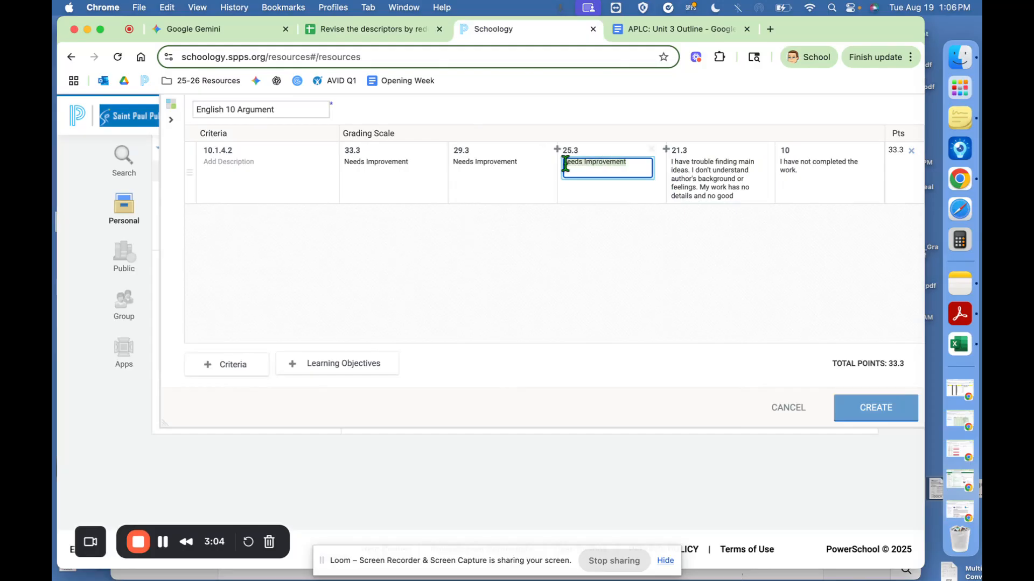
click(405, 32)
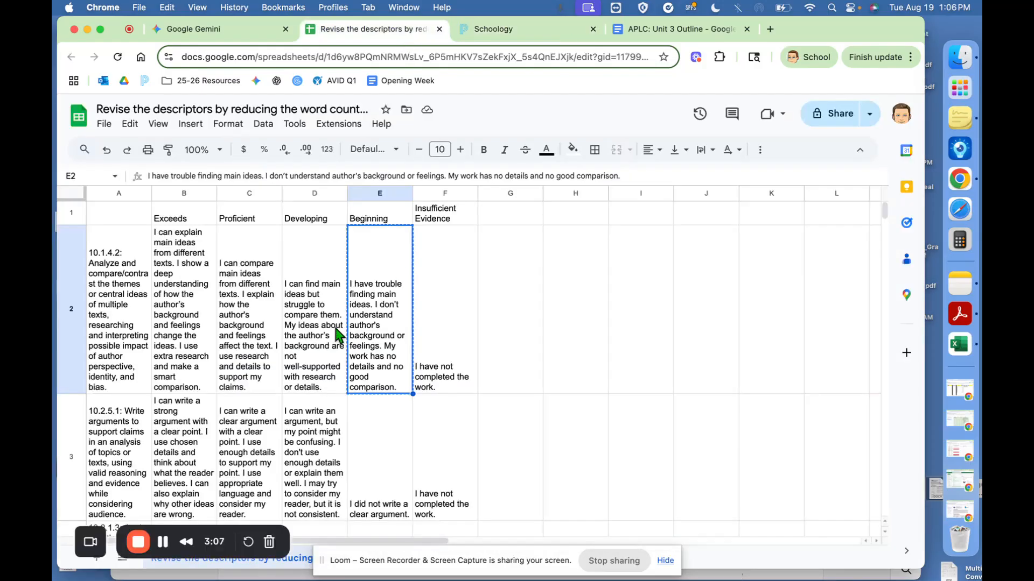
click(338, 334)
key(super+c)
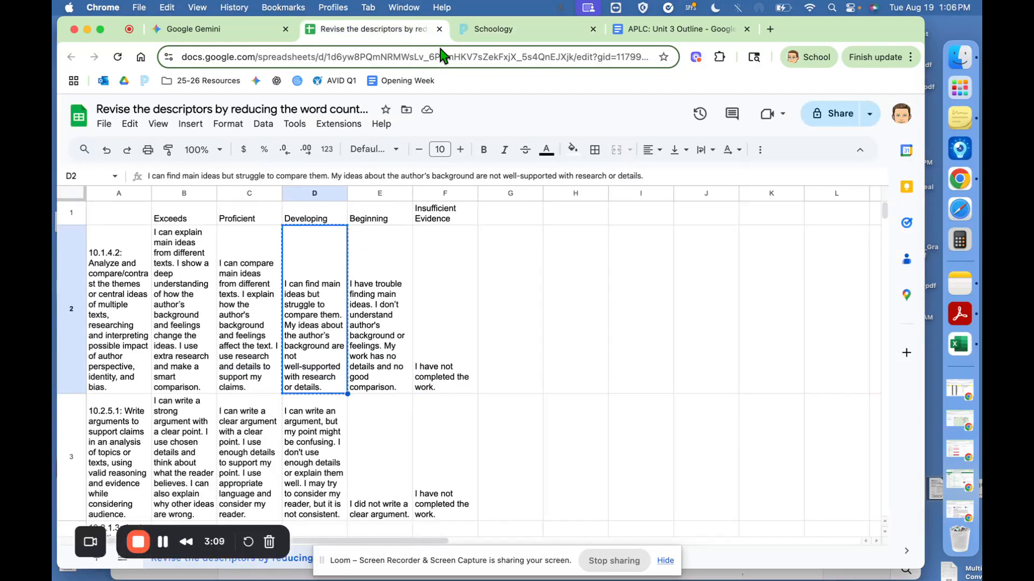
click(494, 29)
key(super+v)
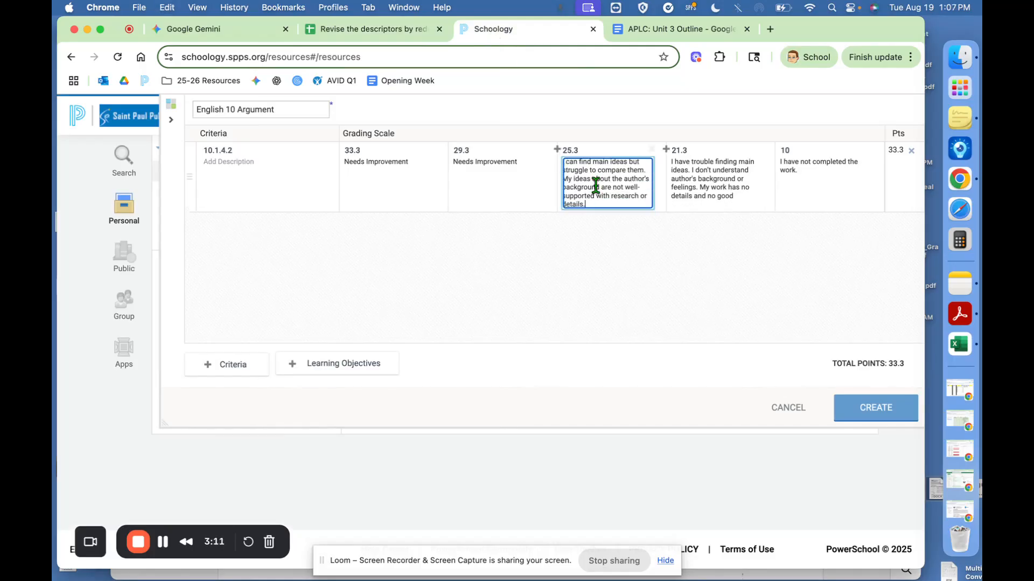
- Replace the 29.3-point level's description with the Proficient descriptor for standard 10.1.4.2 copied from cell C2
click(523, 163)
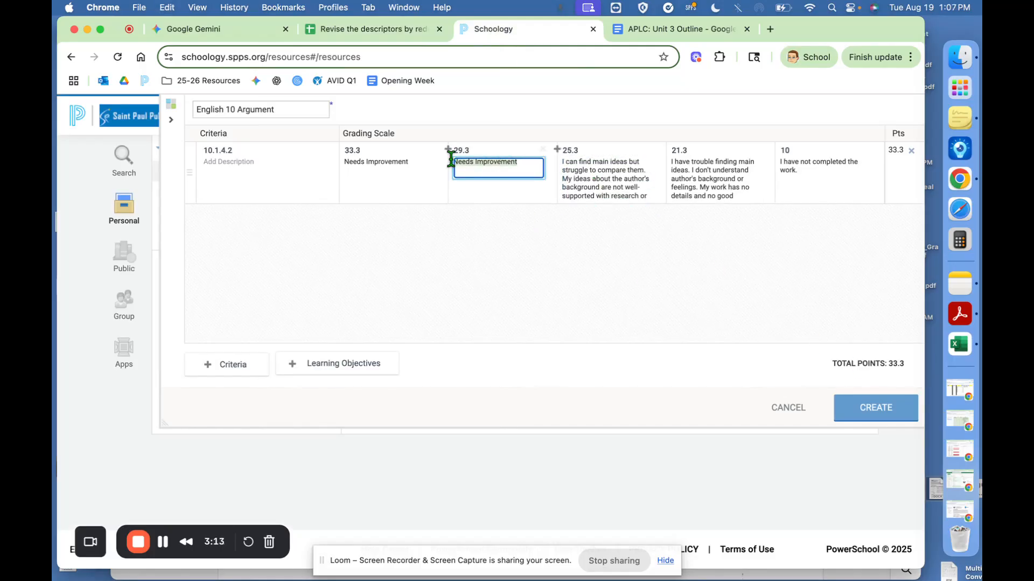
click(404, 32)
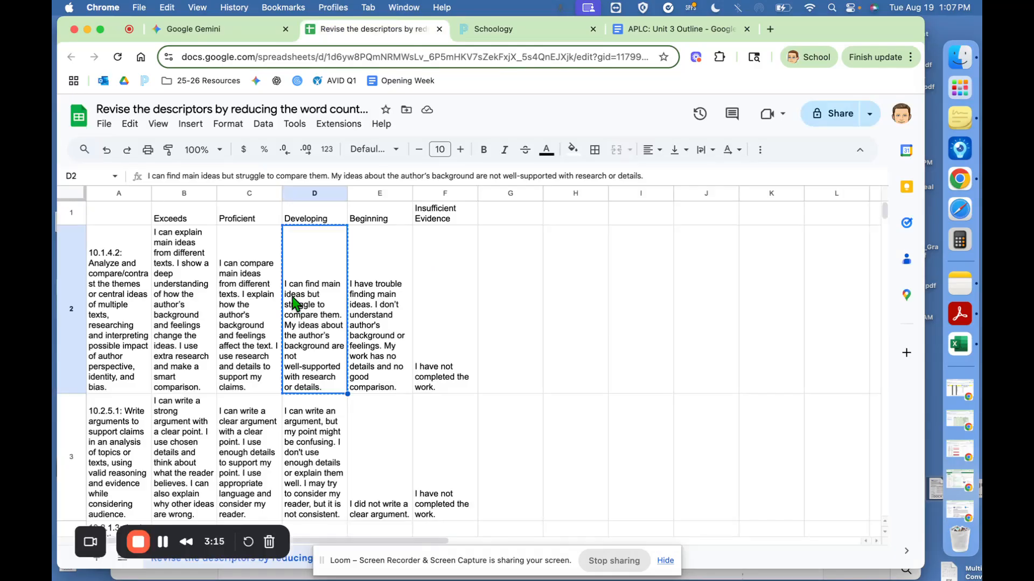
click(253, 321)
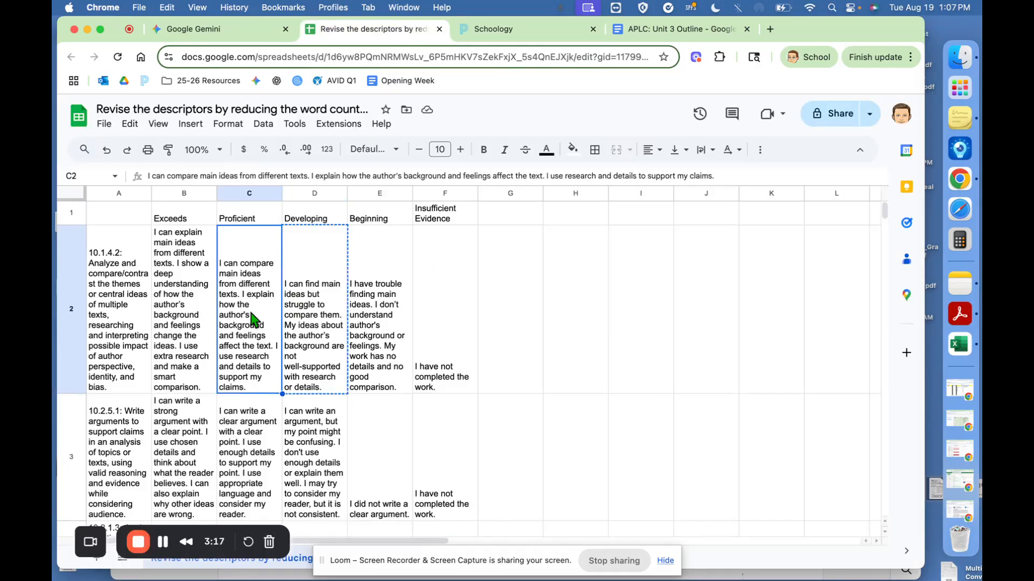
key(ctrl+c)
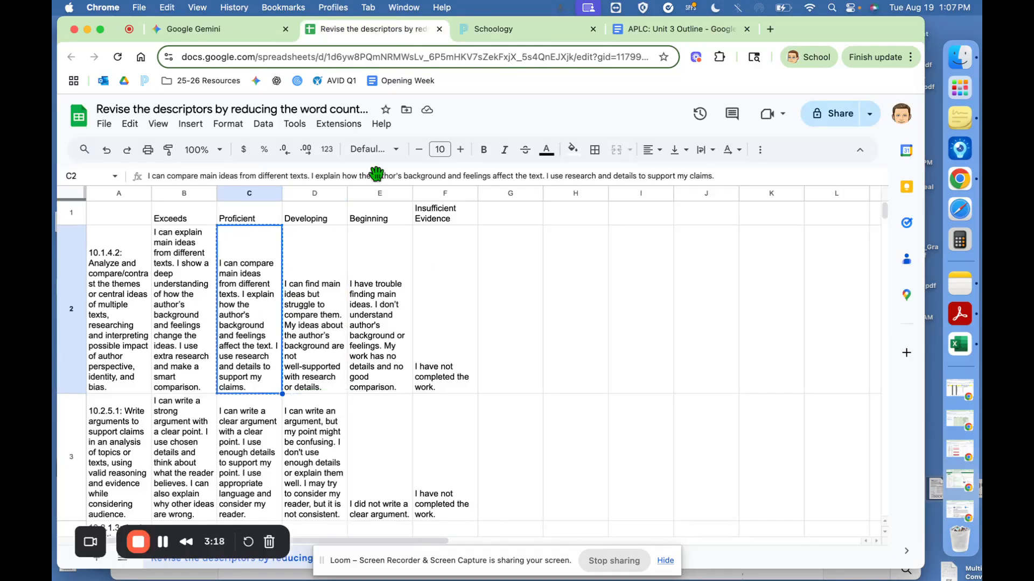
click(494, 37)
key(super+v)
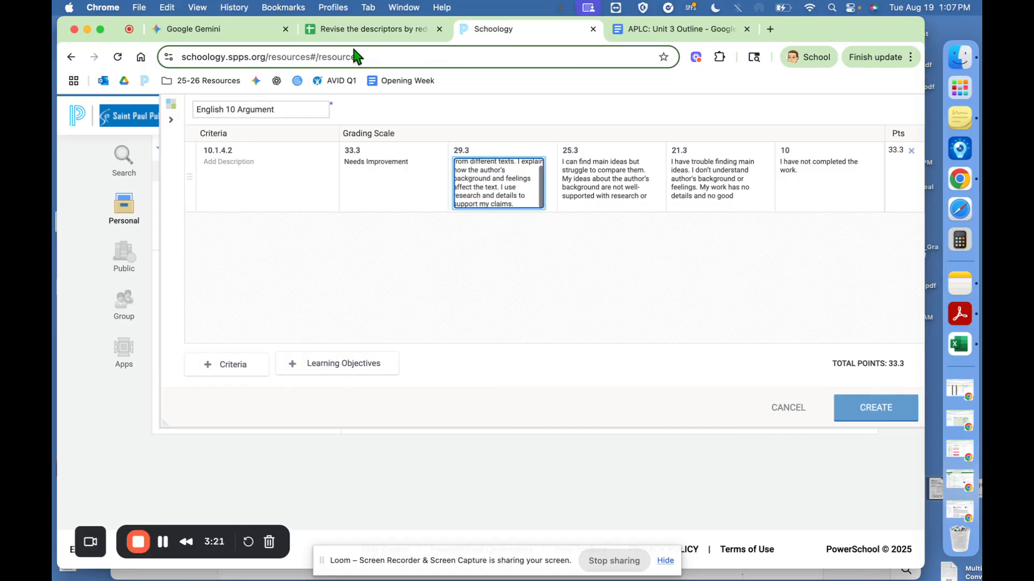
- Replace the 33.3-point level's description with the Exceeds descriptor for standard 10.1.4.2 copied from cell B2
click(351, 41)
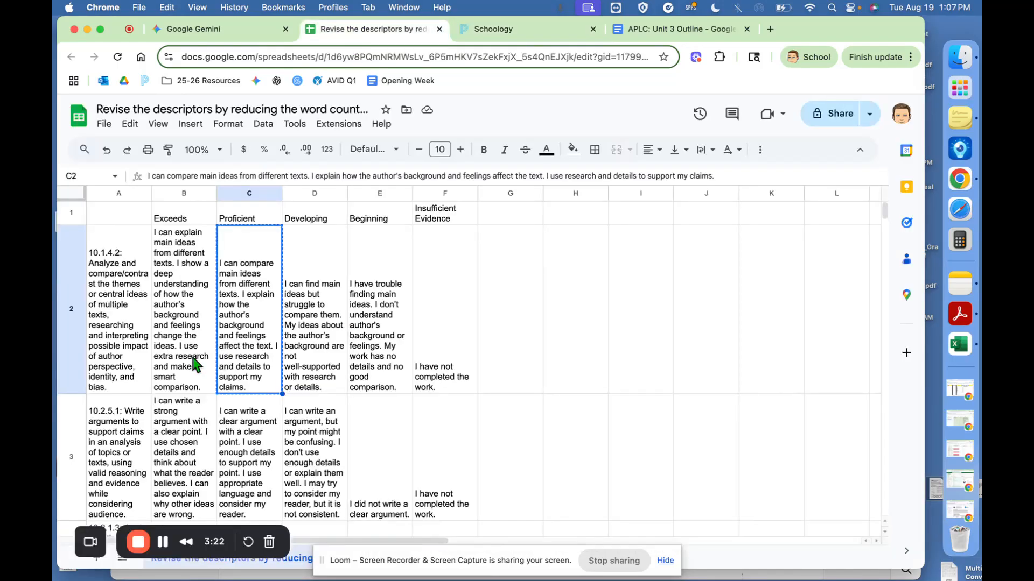
click(196, 365)
key(ctrl+c)
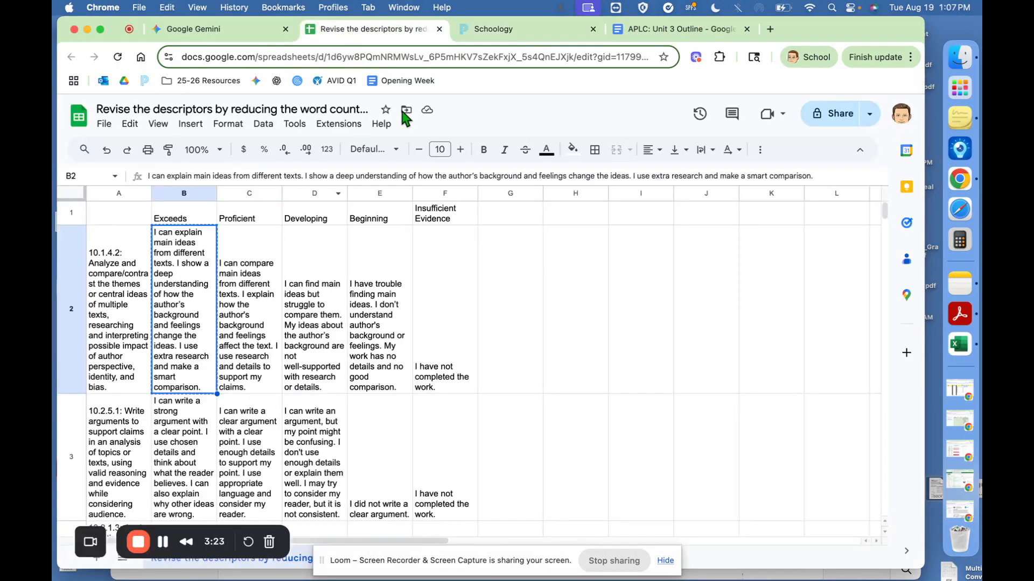
click(490, 33)
click(387, 165)
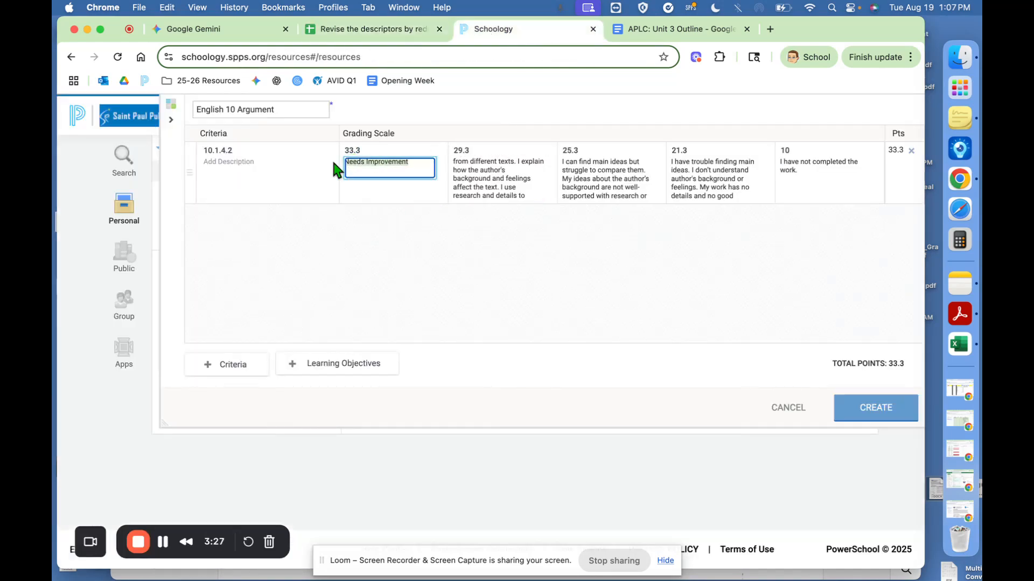
key(super+v)
click(483, 253)
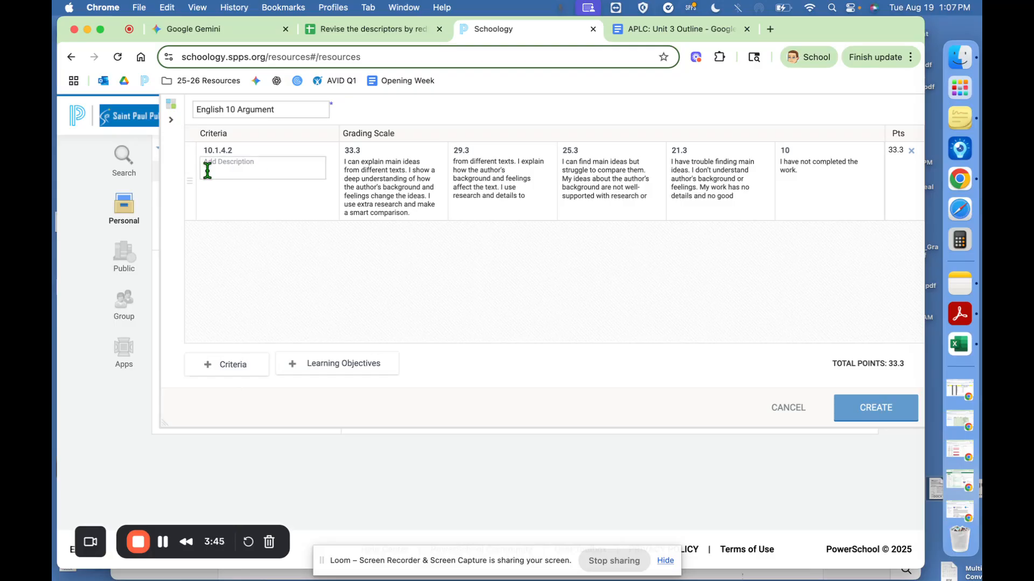
- Browse the Common Core and State Standards learning objectives available for the rubric, and close the list without adding any
click(340, 371)
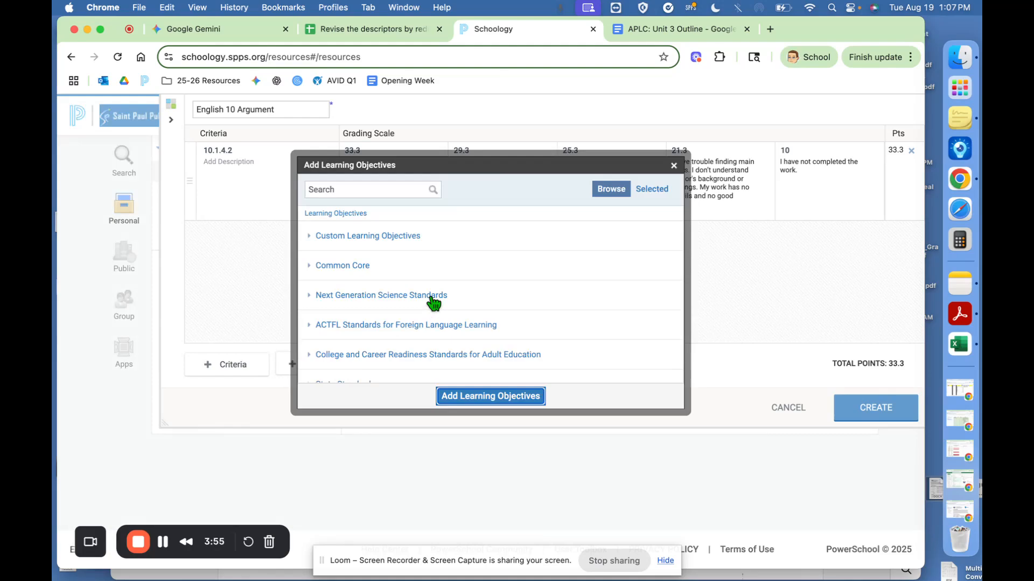
click(352, 266)
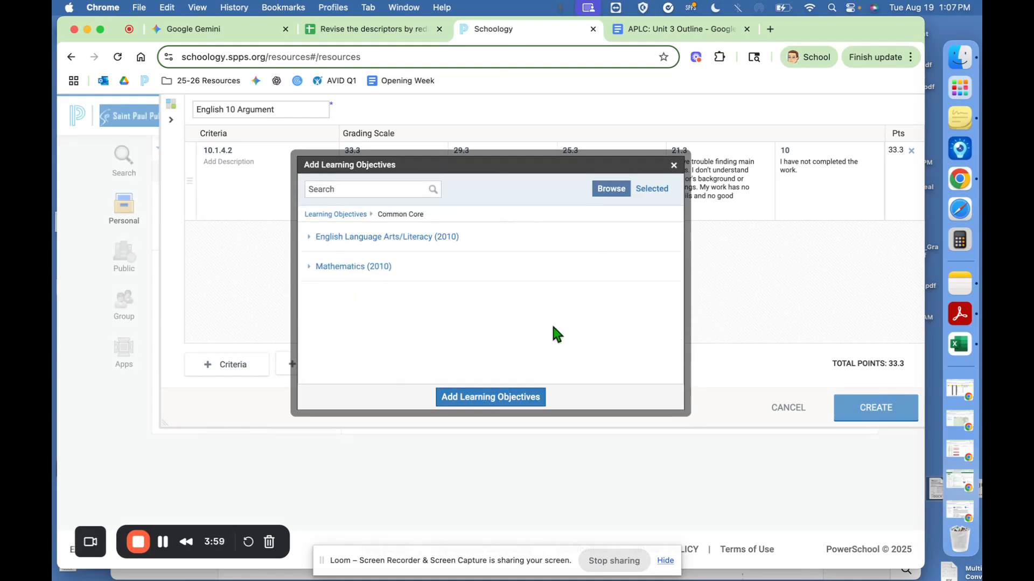
click(347, 215)
click(361, 369)
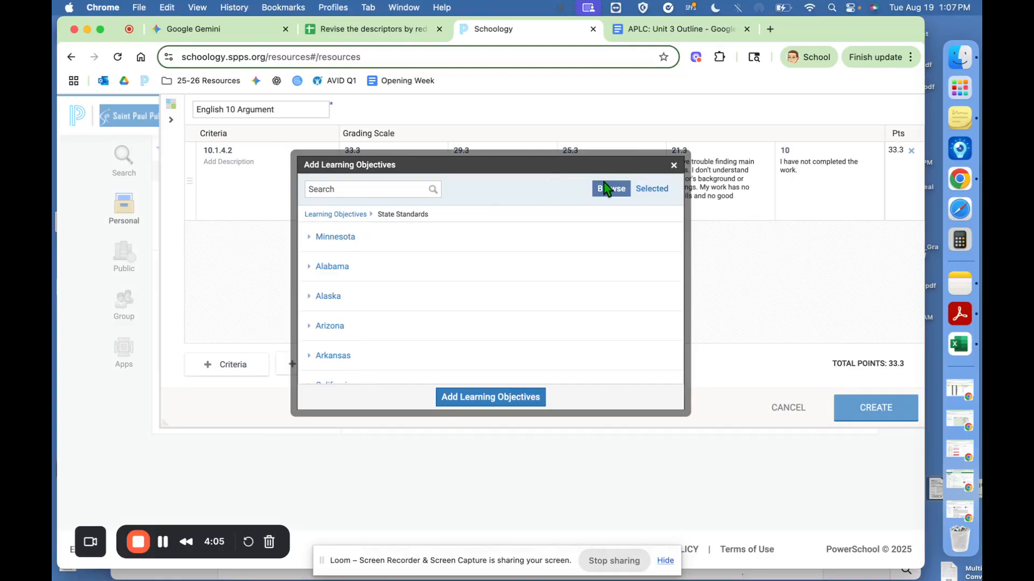
click(672, 166)
click(241, 159)
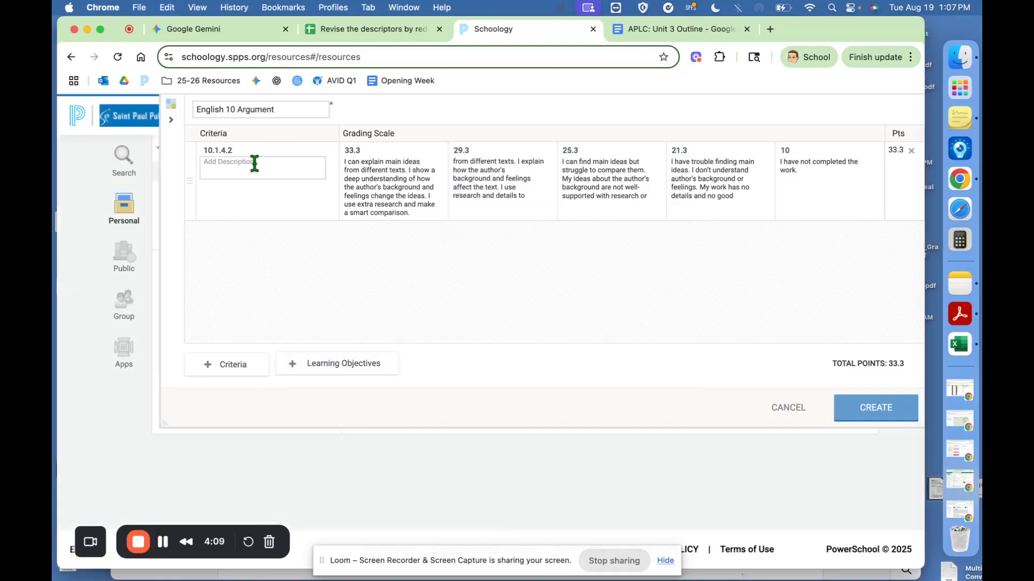
- Add a second criterion row to the English 10 Argument rubric
click(241, 371)
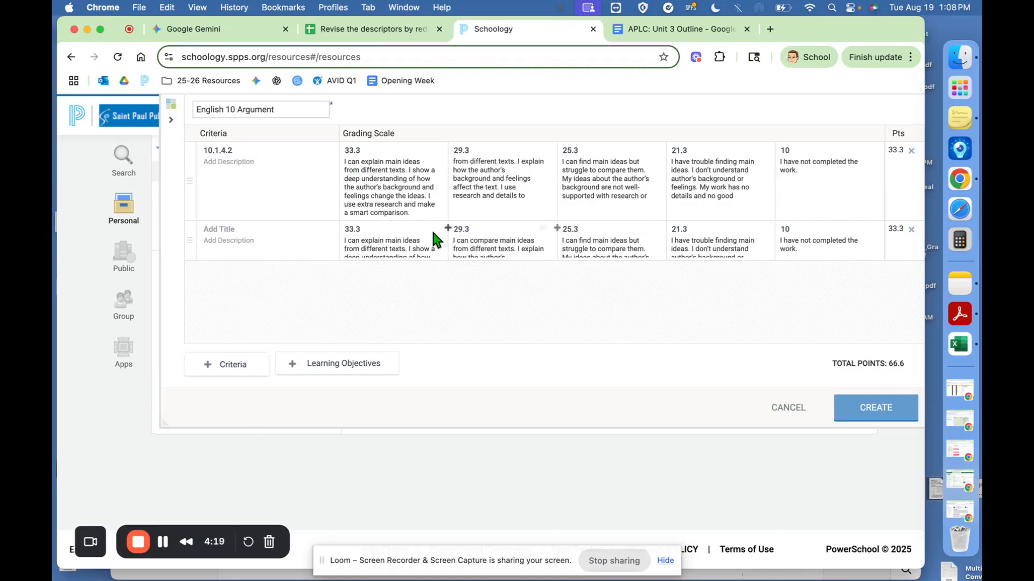
click(404, 243)
click(489, 243)
- Review the remaining standards' descriptors in the rubric spreadsheet, and return to the rubric in Schoology
click(371, 33)
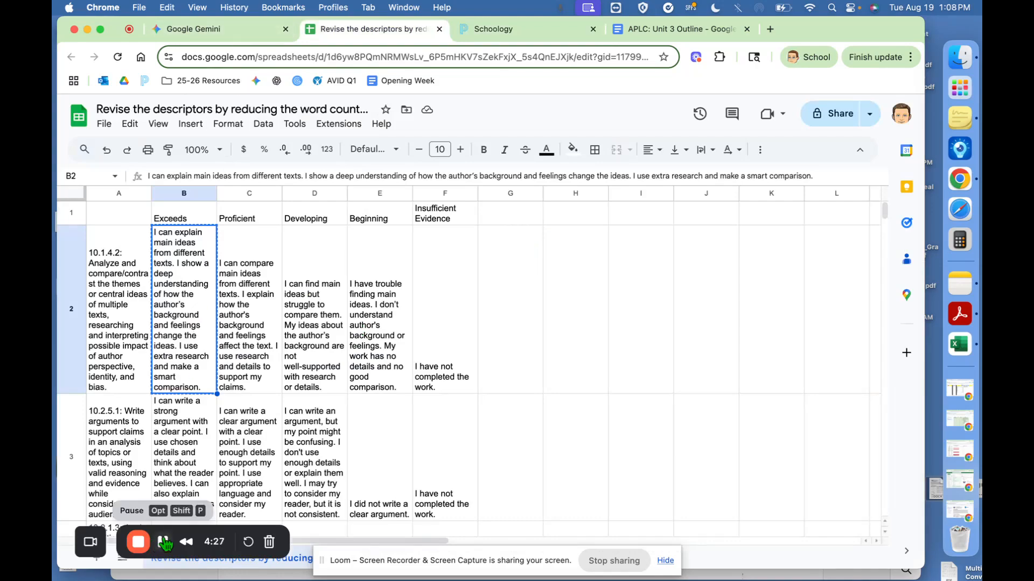
click(165, 544)
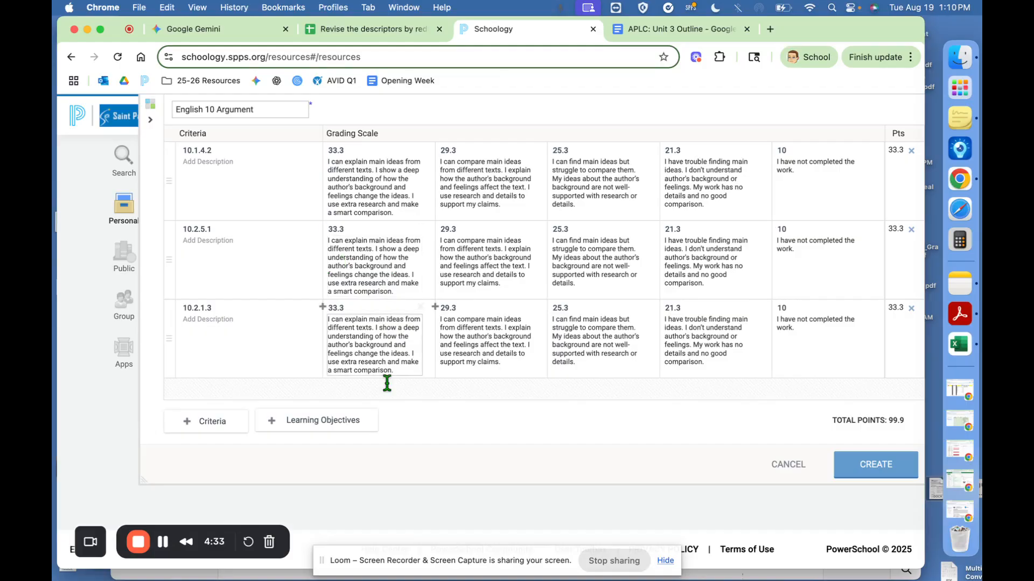
click(392, 30)
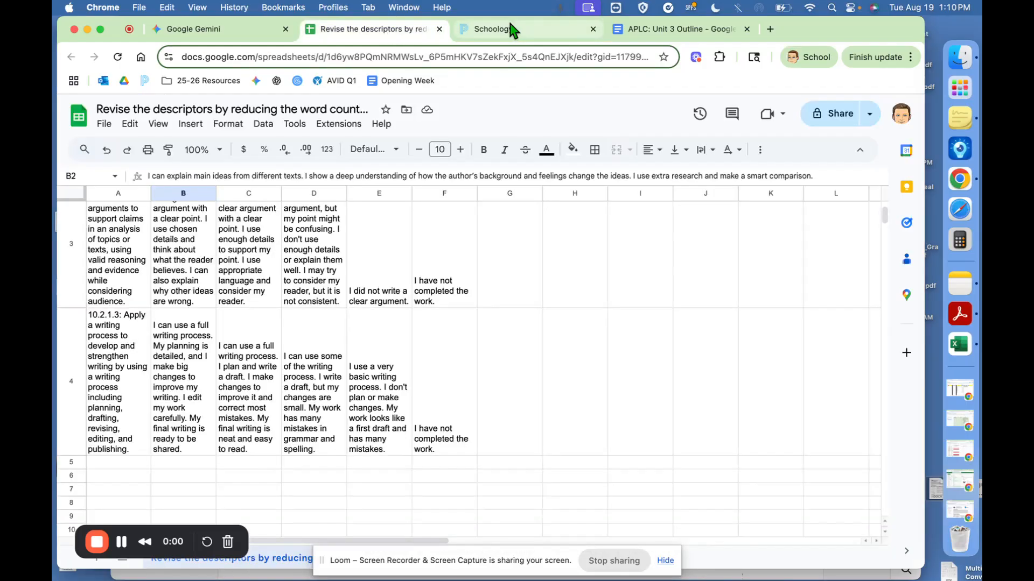
click(508, 27)
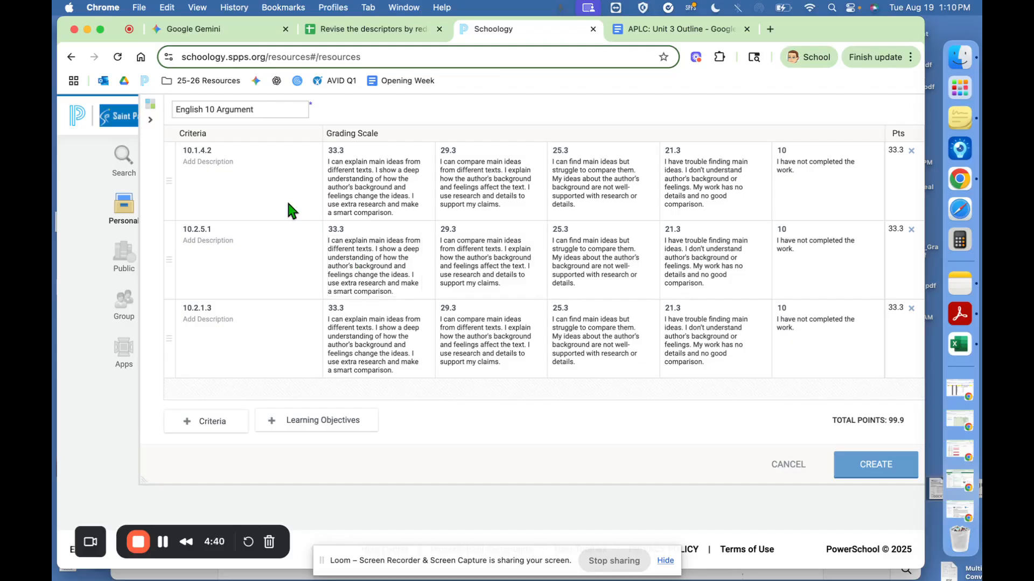
- Describe criterion 10.1.4.2 as "Argument Writing", 10.2.5.1 as "Argument Analysis" and 10.2.1.3 as "Grammar and Mechanics"
click(223, 163)
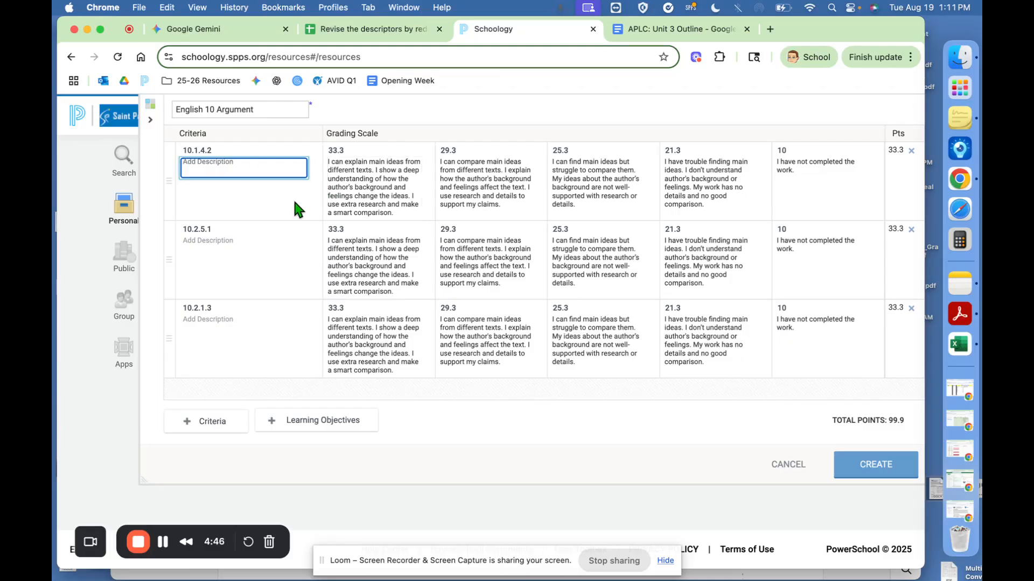
text(Argument Writing)
click(237, 241)
text(Argument Ana)
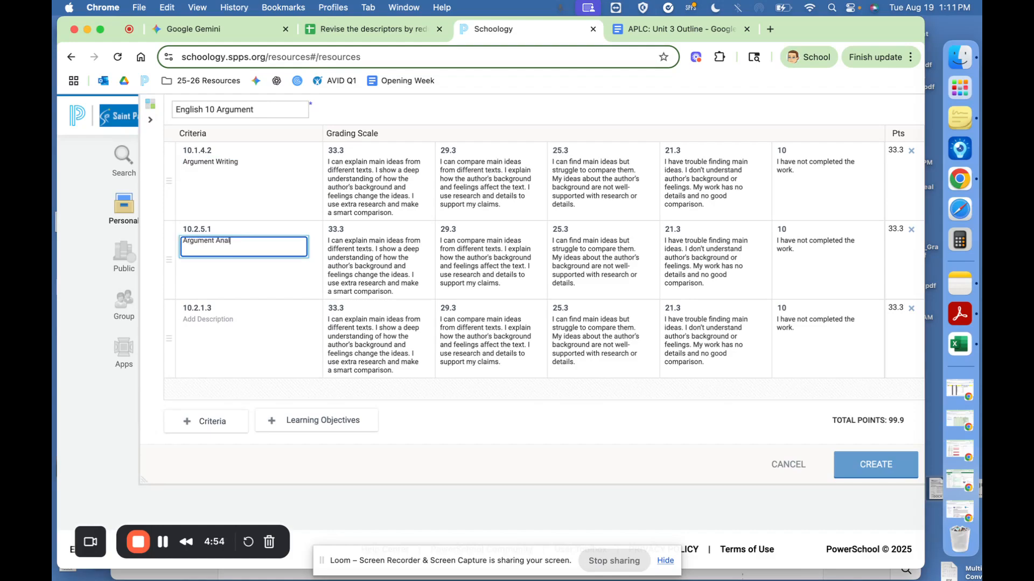
click(233, 325)
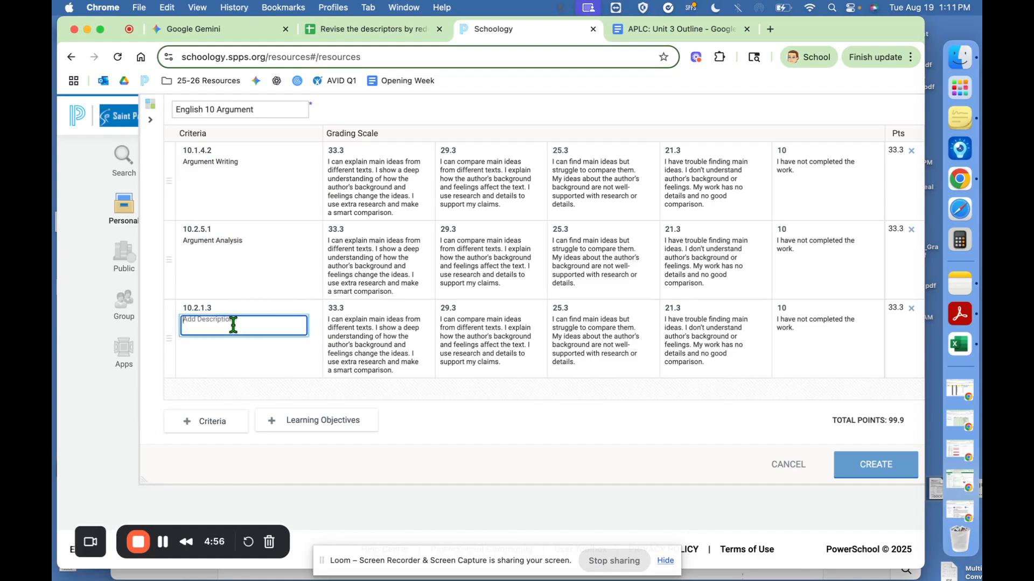
text(Grammar and Mechanics)
click(389, 412)
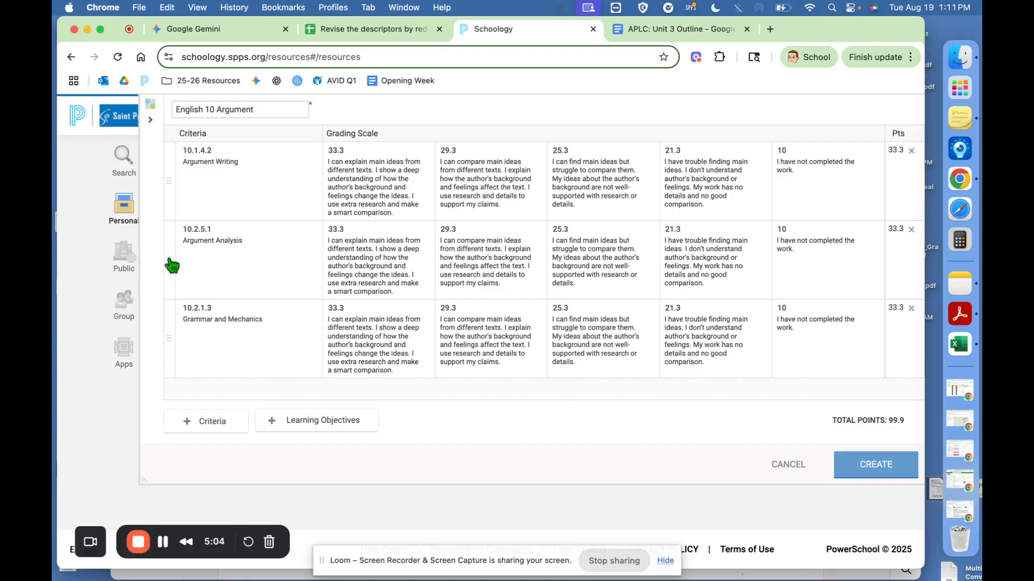
- Move the 10.2.5.1 Argument Analysis criterion above the 10.1.4.2 Argument Writing criterion
drag(171, 265, 168, 166)
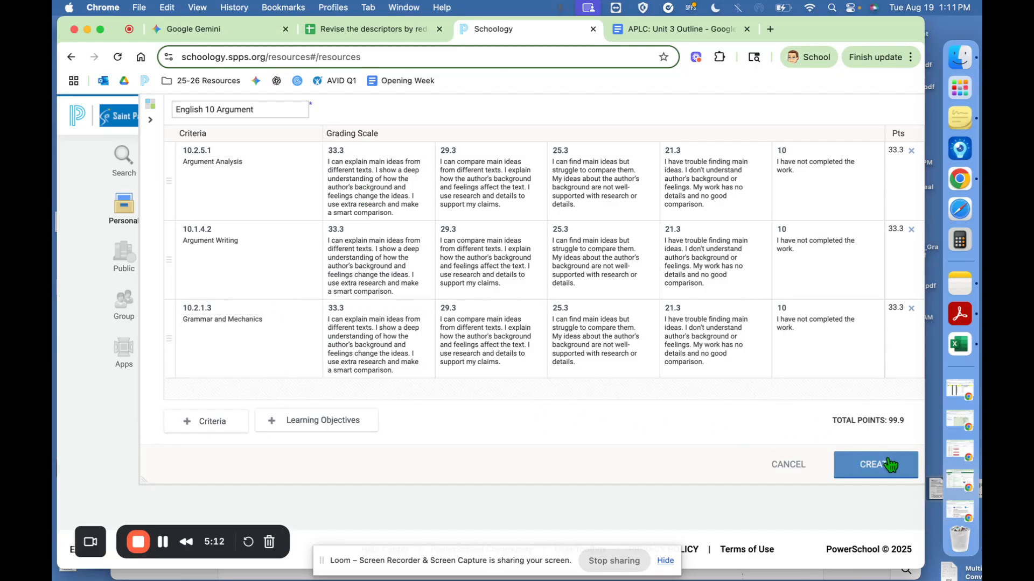
- Set the highest level of the 10.1.4.2 Argument Writing criterion to 33.4 points and create the rubric
double_click(894, 420)
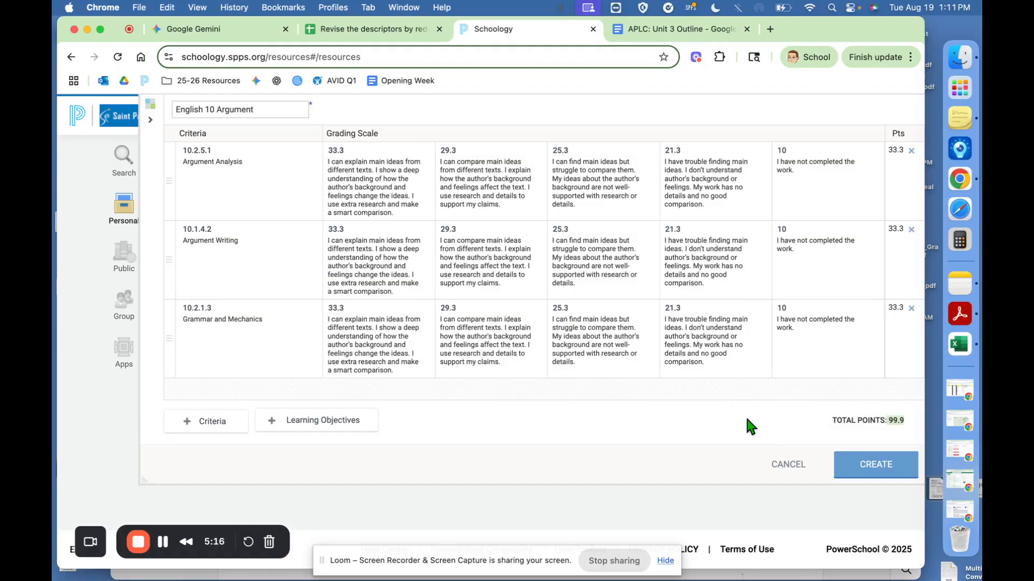
click(357, 229)
key(BackSpace)
text(4)
click(791, 423)
click(892, 468)
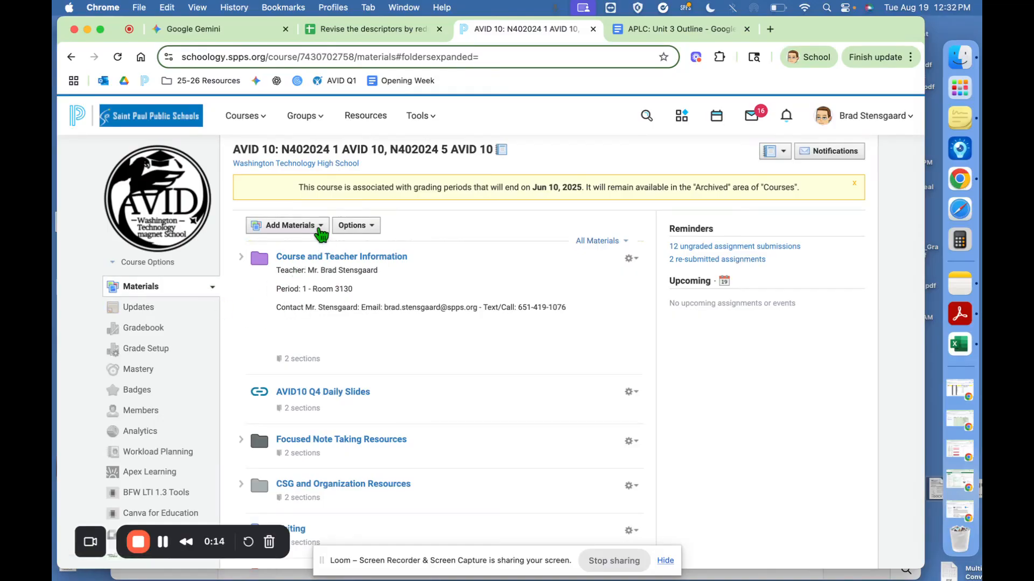
- Import the English 10 Example rubric from personal resources into the AVID 10 course materials
click(320, 231)
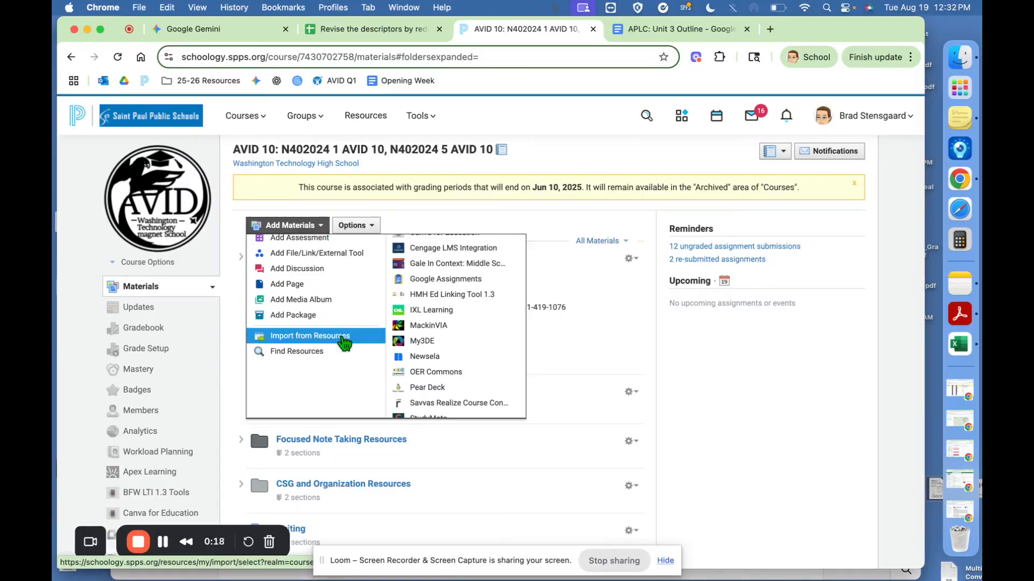
click(342, 336)
click(418, 335)
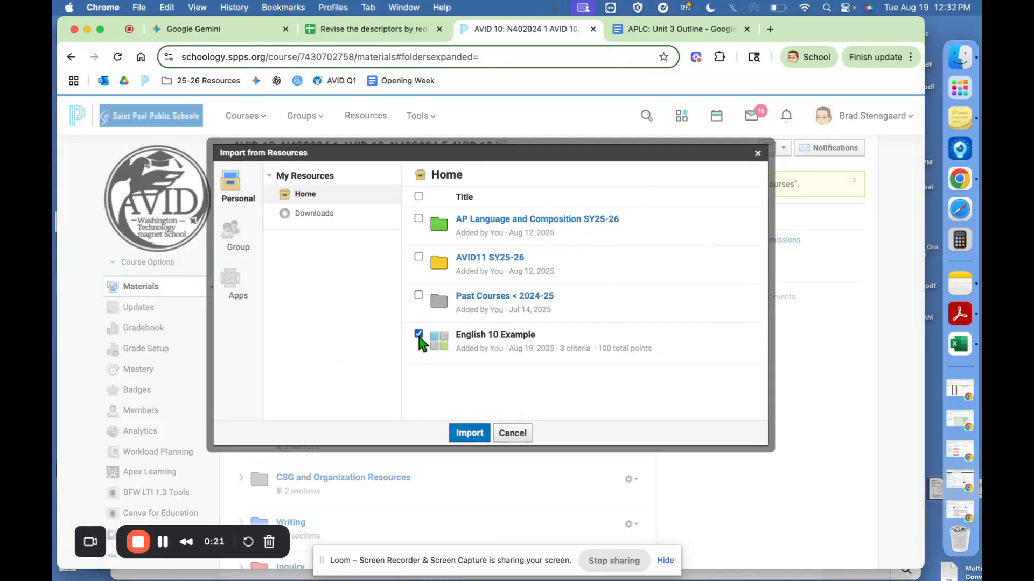
click(467, 434)
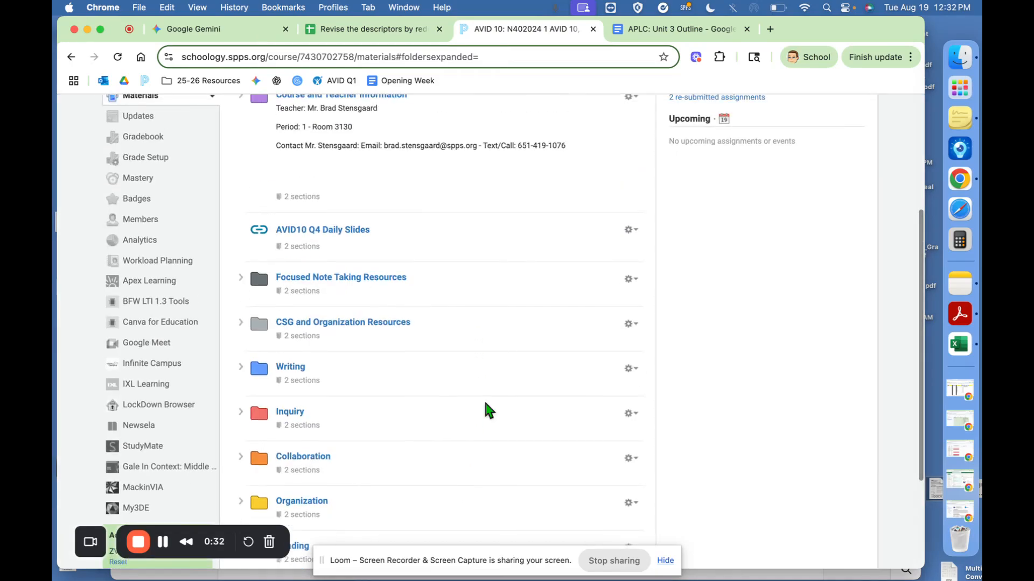
- Open the AVID10: Writing: Focused Notes Summative assignment in the Writing folder for editing
scroll(489, 410, up, 3)
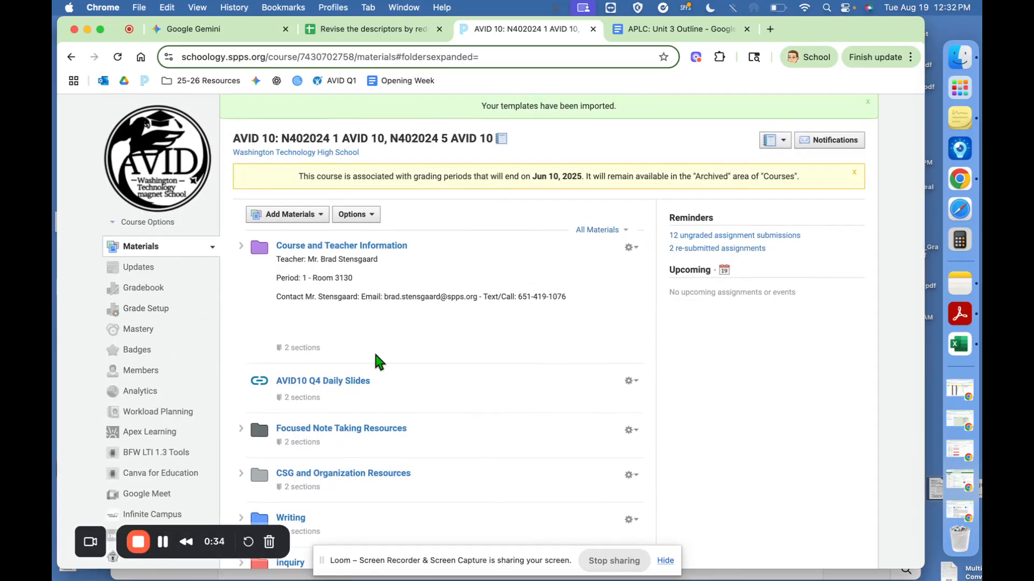
scroll(377, 366, down, 2)
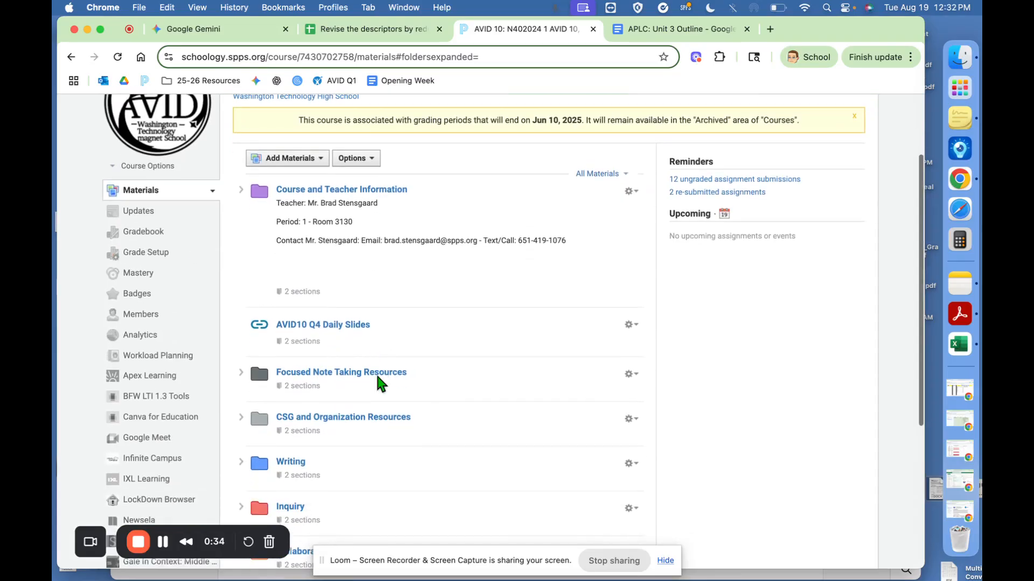
scroll(380, 383, down, 3)
click(241, 365)
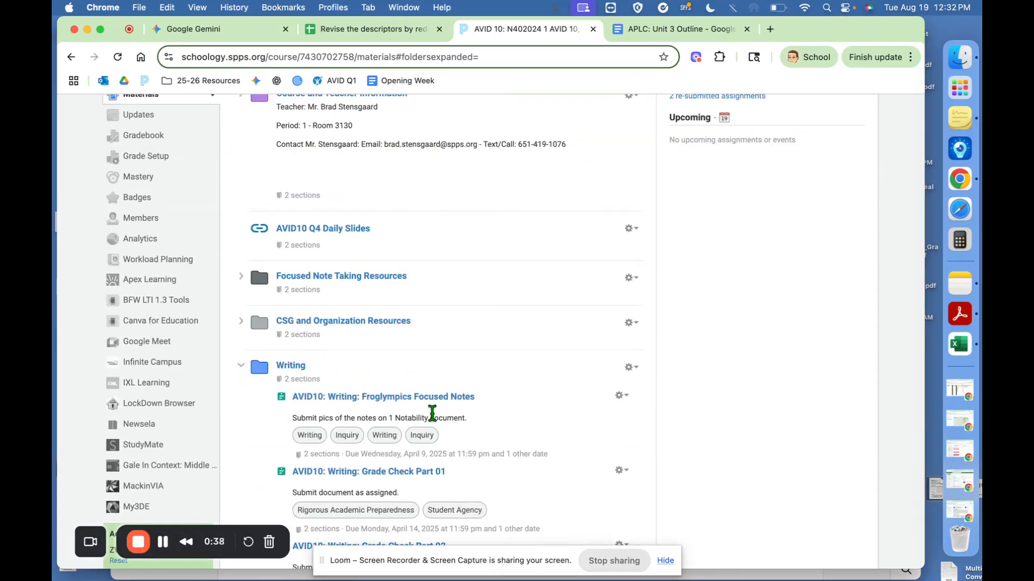
scroll(432, 414, down, 7)
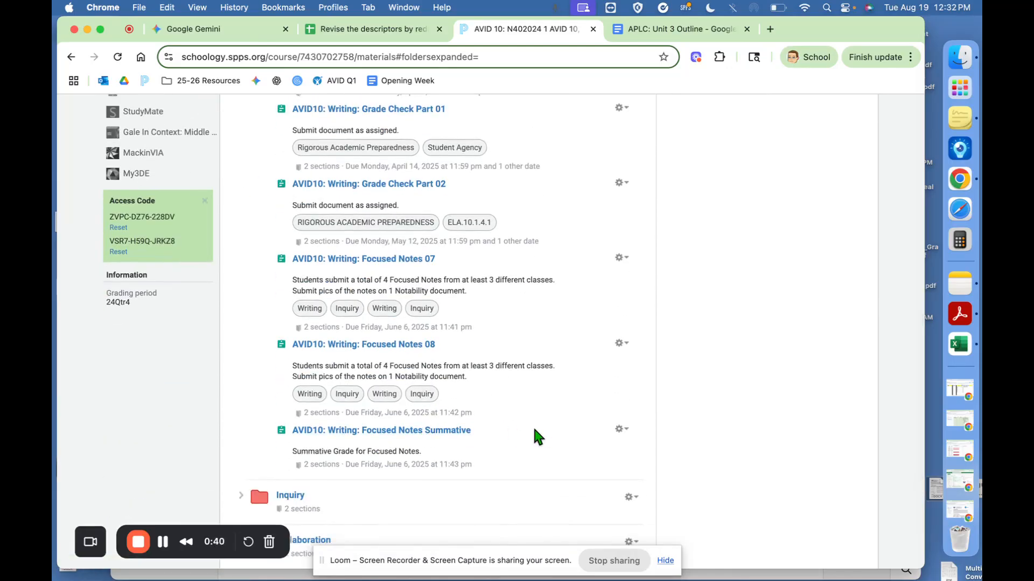
click(621, 429)
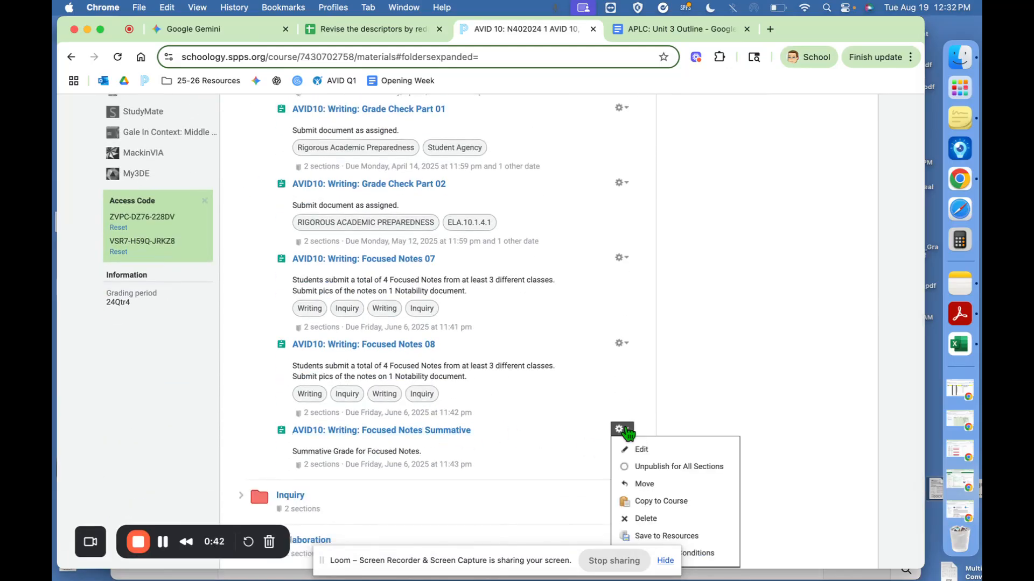
click(636, 450)
- Set the assignment's scale/rubric to the English 10 Example rubric and save the changes
scroll(505, 394, down, 5)
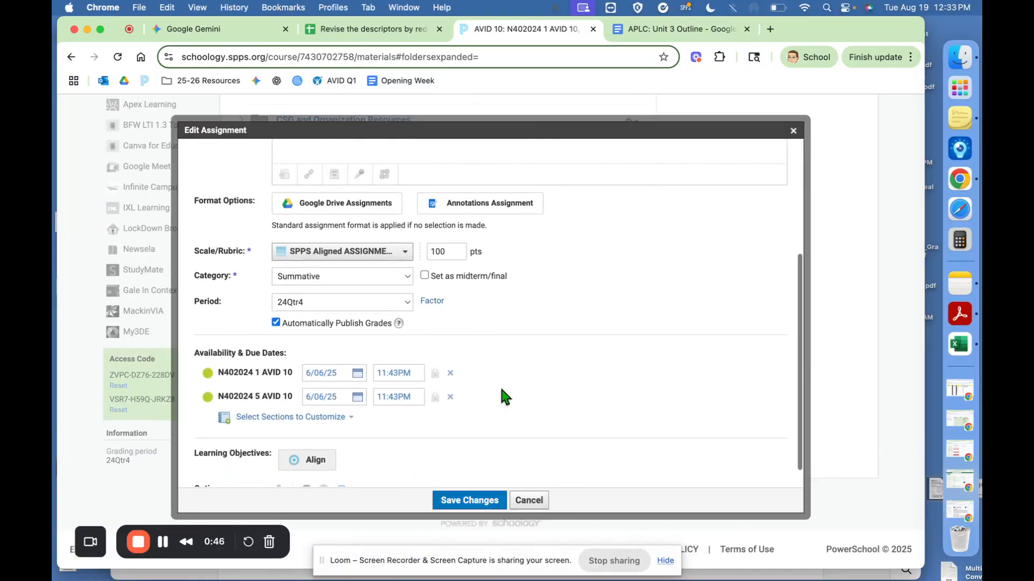
click(403, 253)
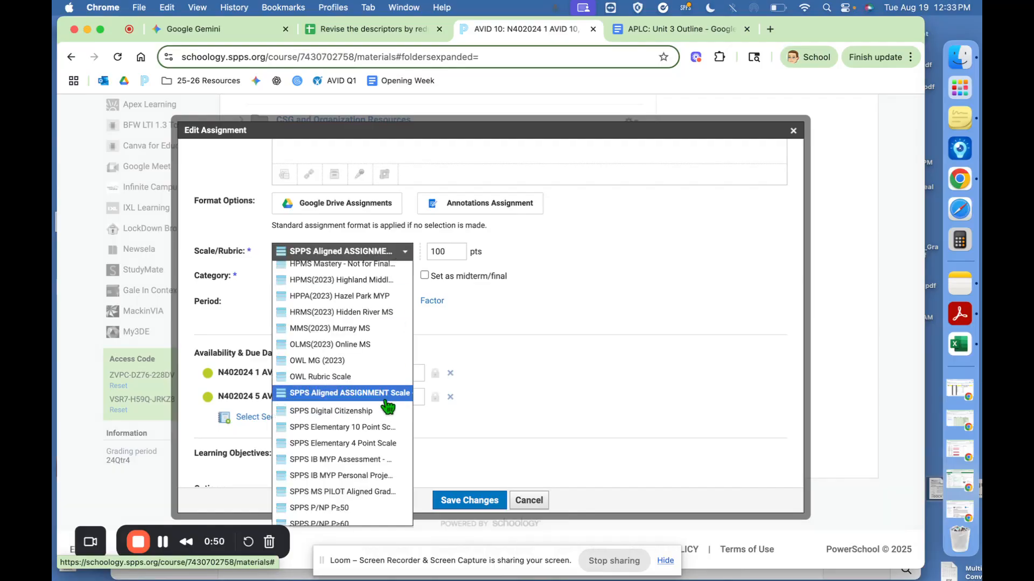
scroll(387, 408, down, 5)
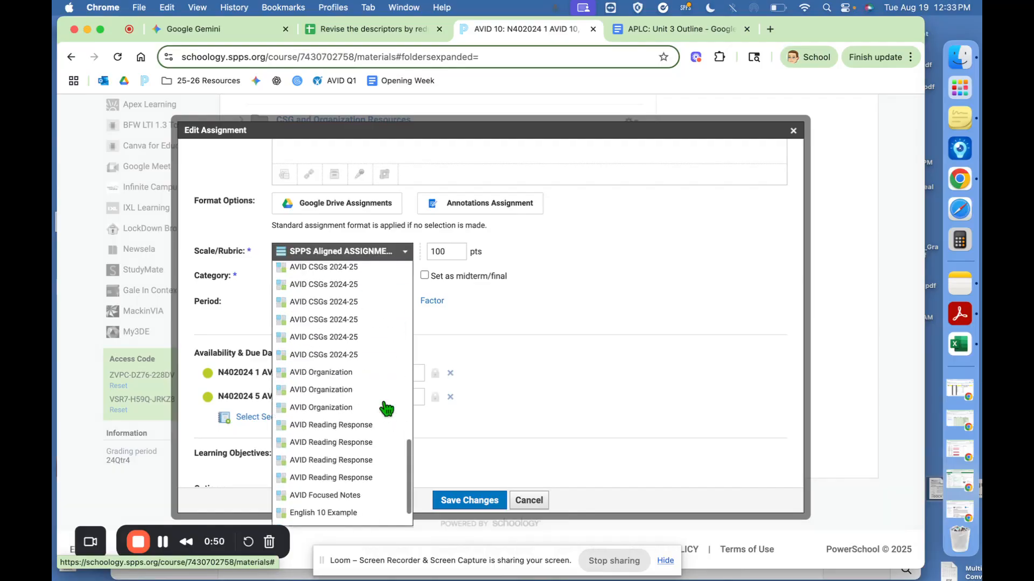
click(367, 517)
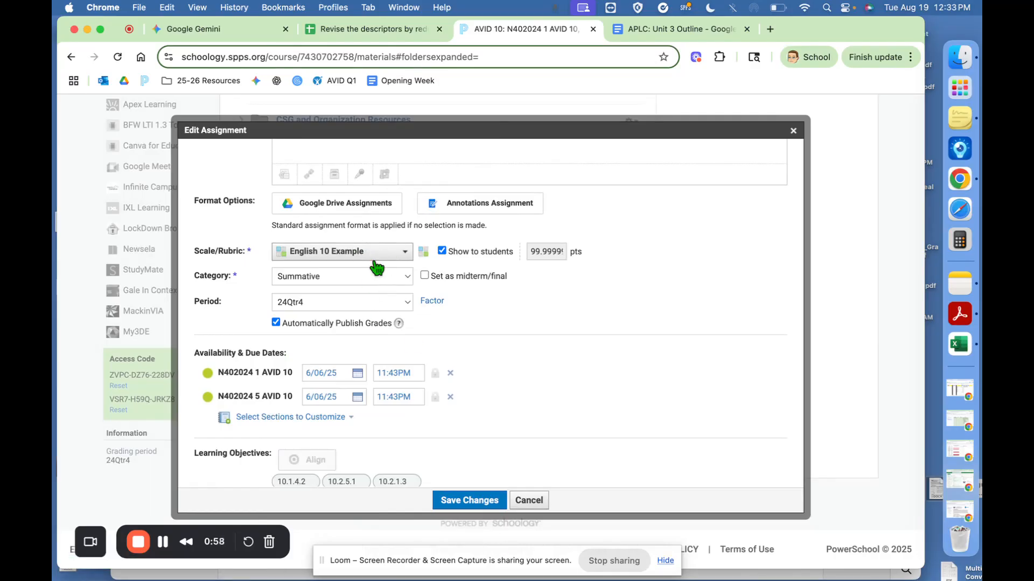
click(479, 501)
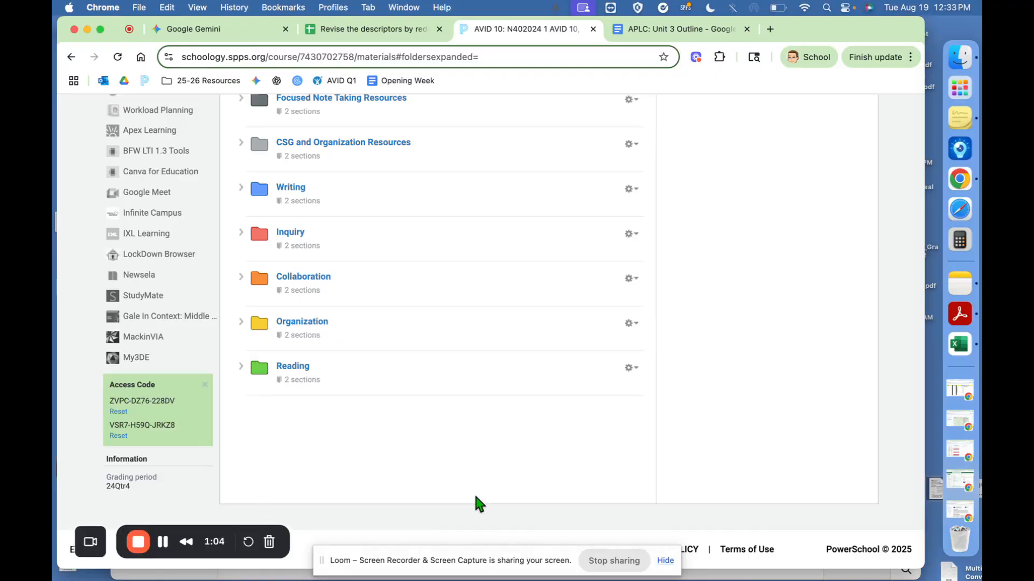
- Open the Focused Notes Summative assignment from the Writing folder and bring up the grading rubric for the first student in its grade list
scroll(332, 185, up, 3)
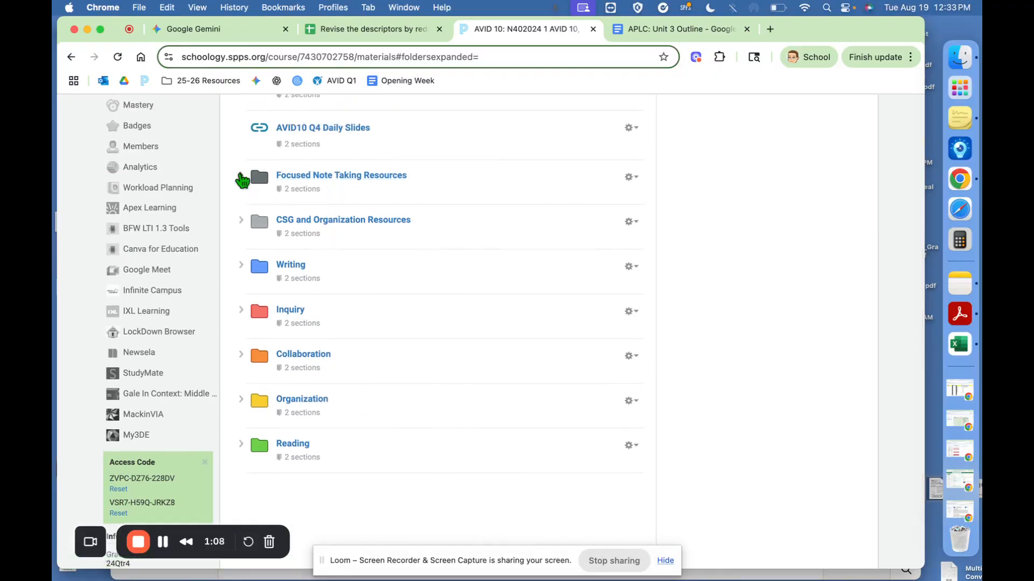
click(240, 264)
scroll(346, 354, down, 2)
scroll(346, 354, down, 10)
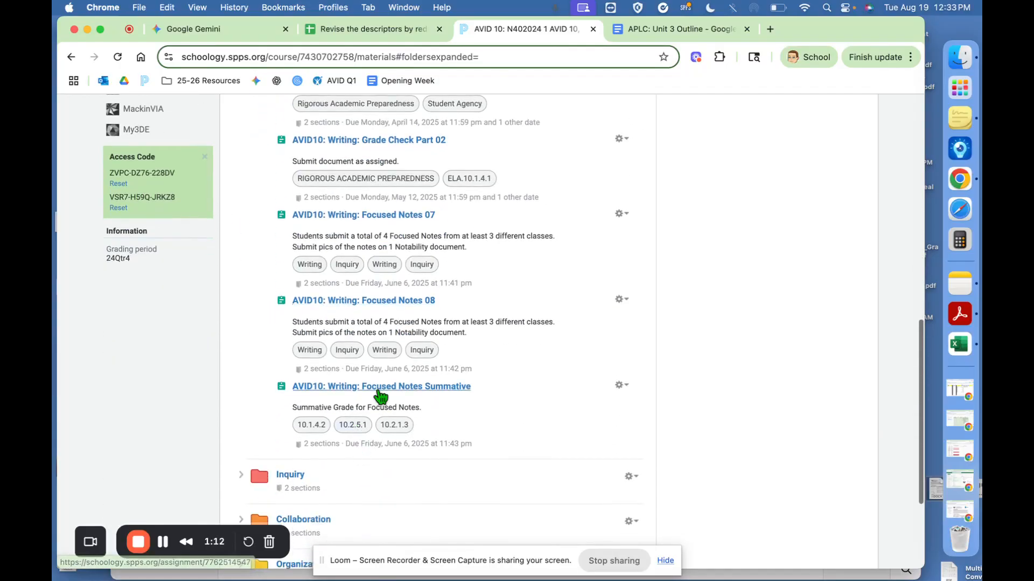
click(379, 390)
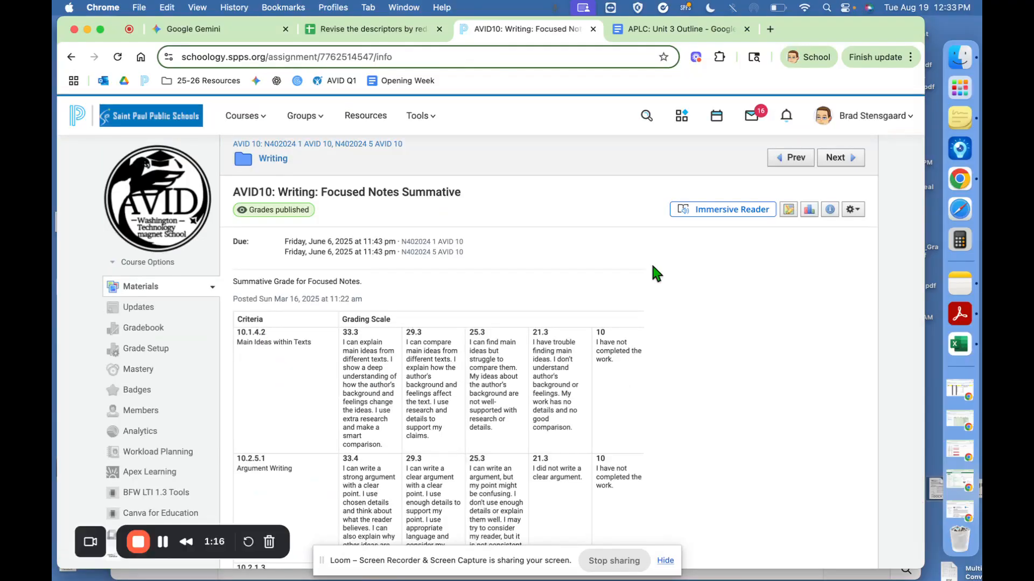
click(788, 210)
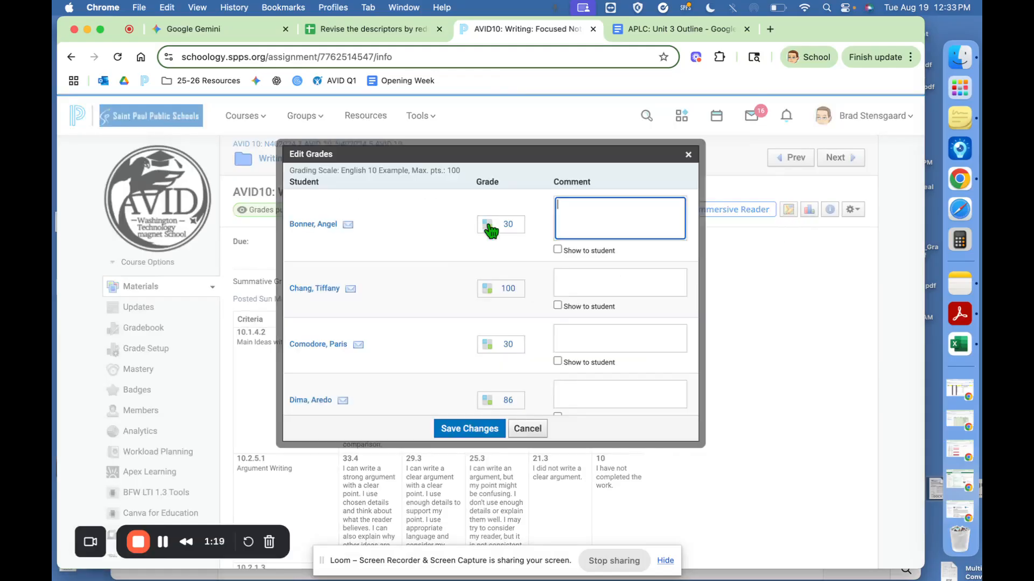
click(491, 226)
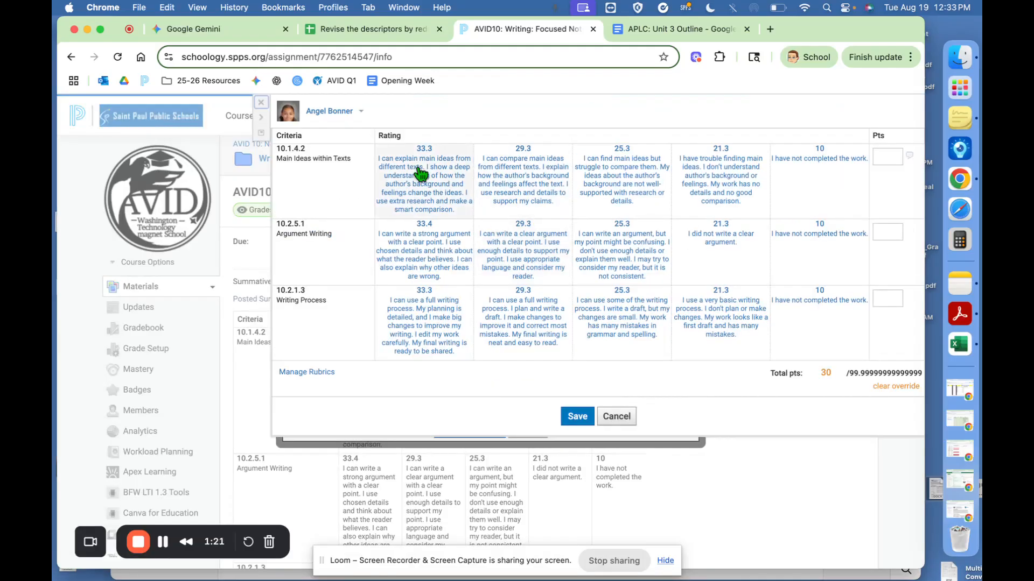